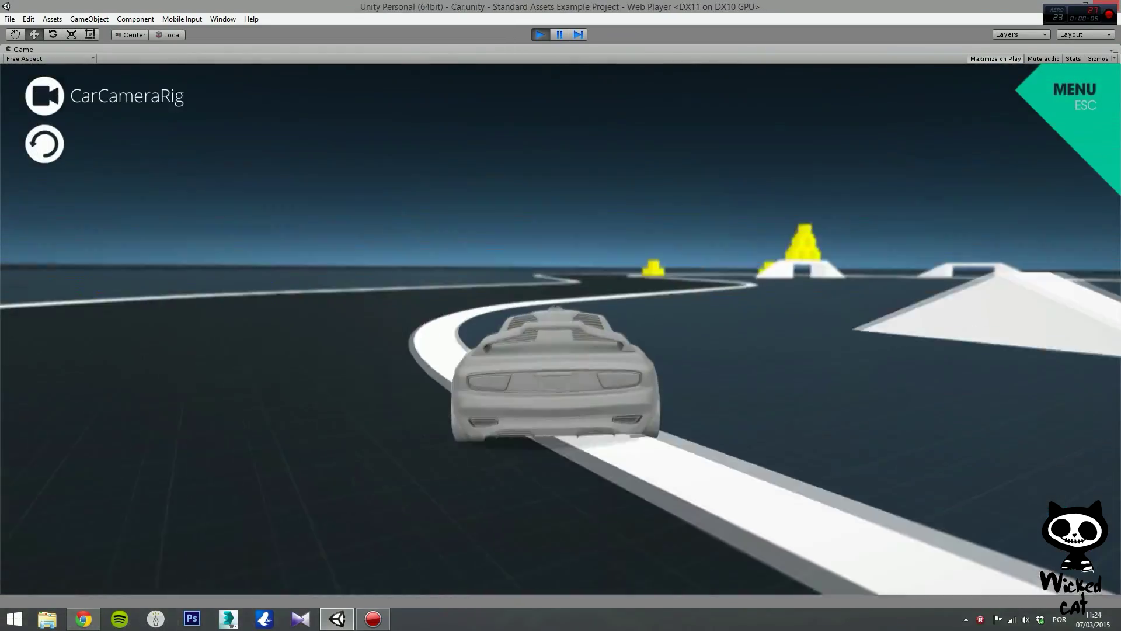
pyautogui.press('Up')
pyautogui.press('Left')
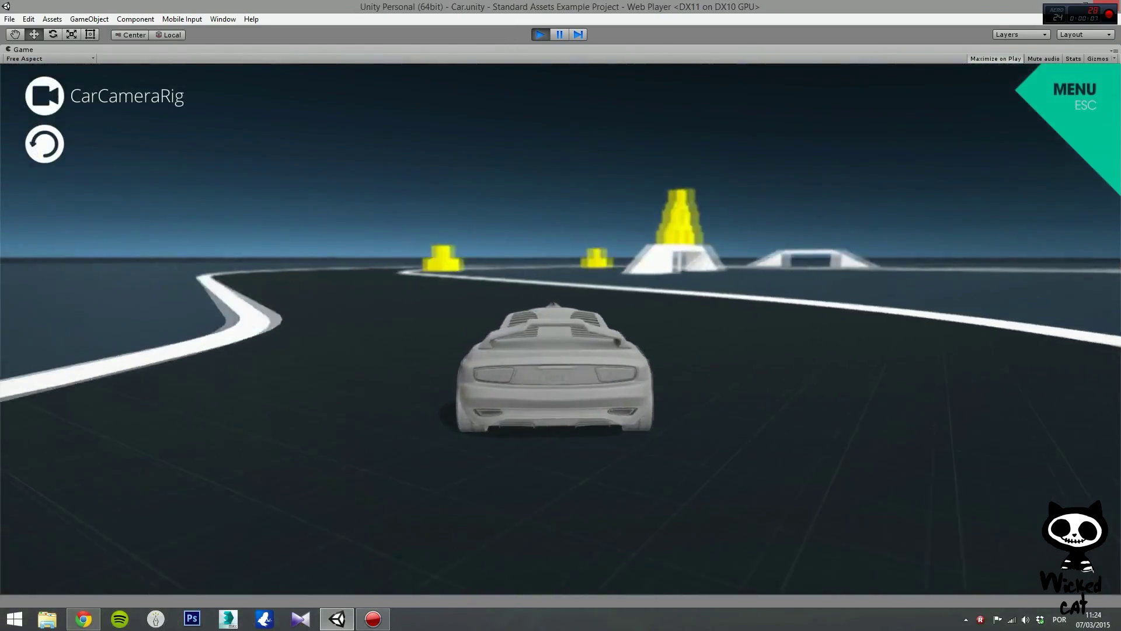
pyautogui.press('Right')
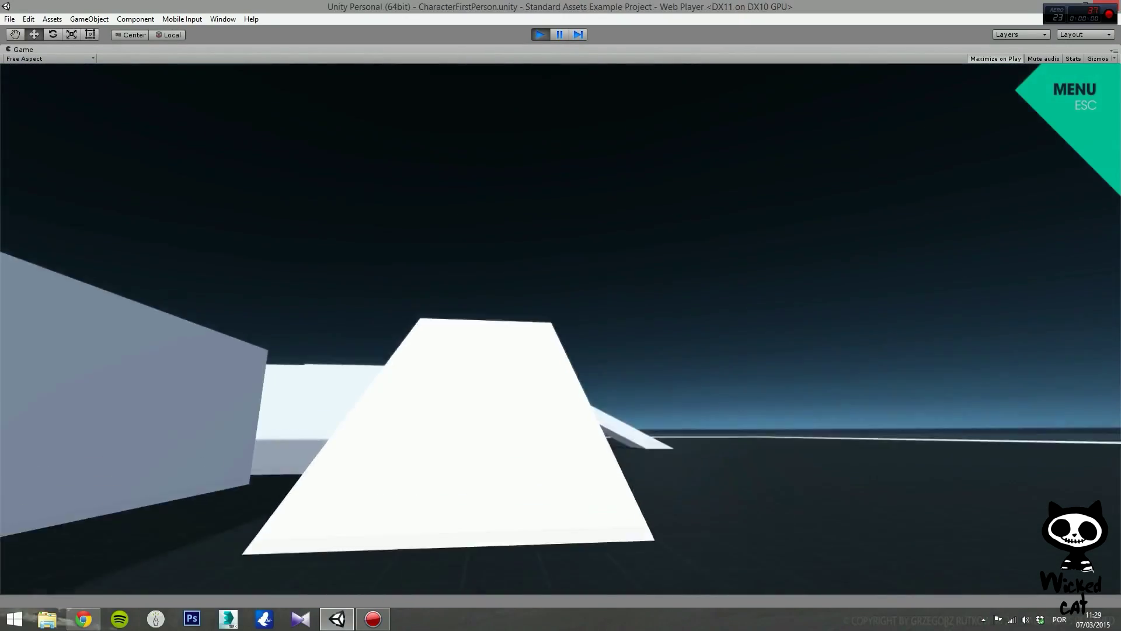
pyautogui.press('Up')
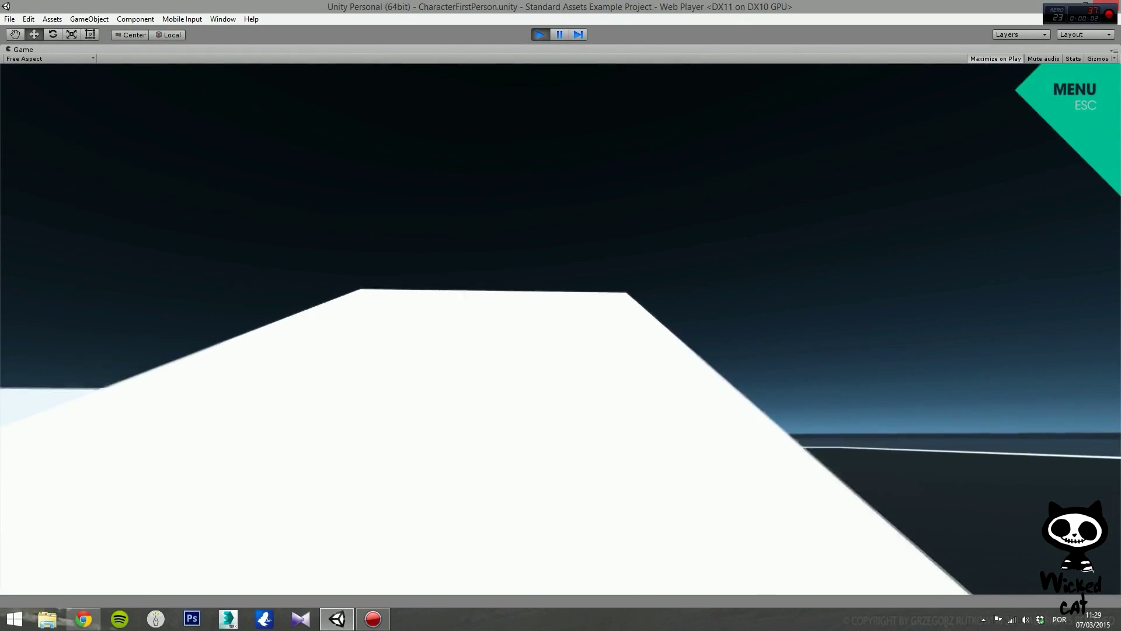
pyautogui.press('Up')
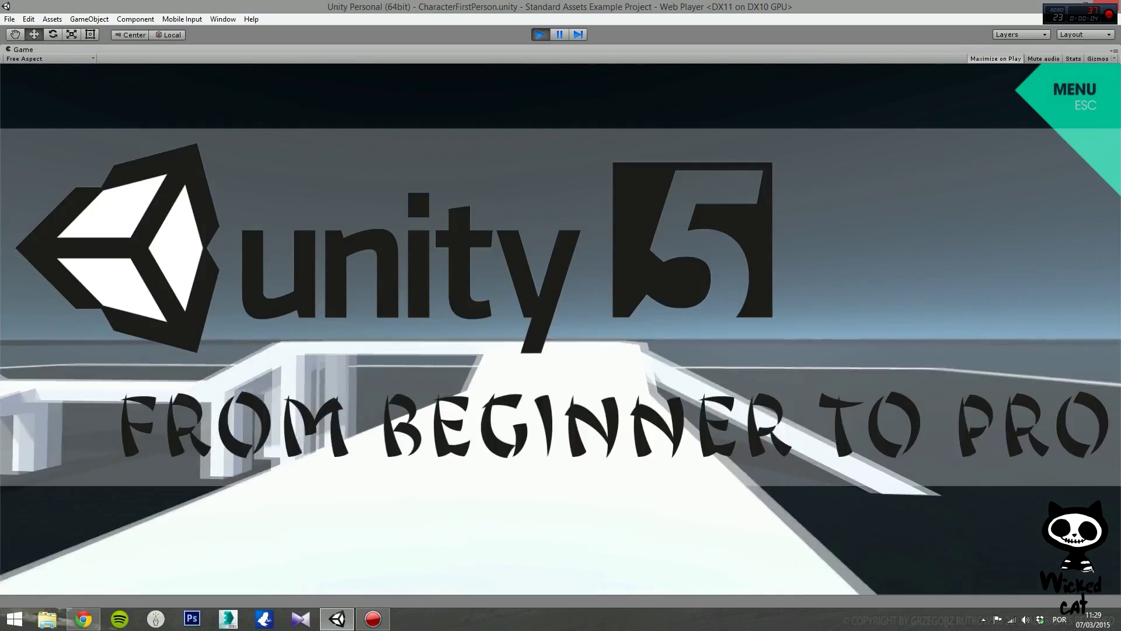
pyautogui.press('Up')
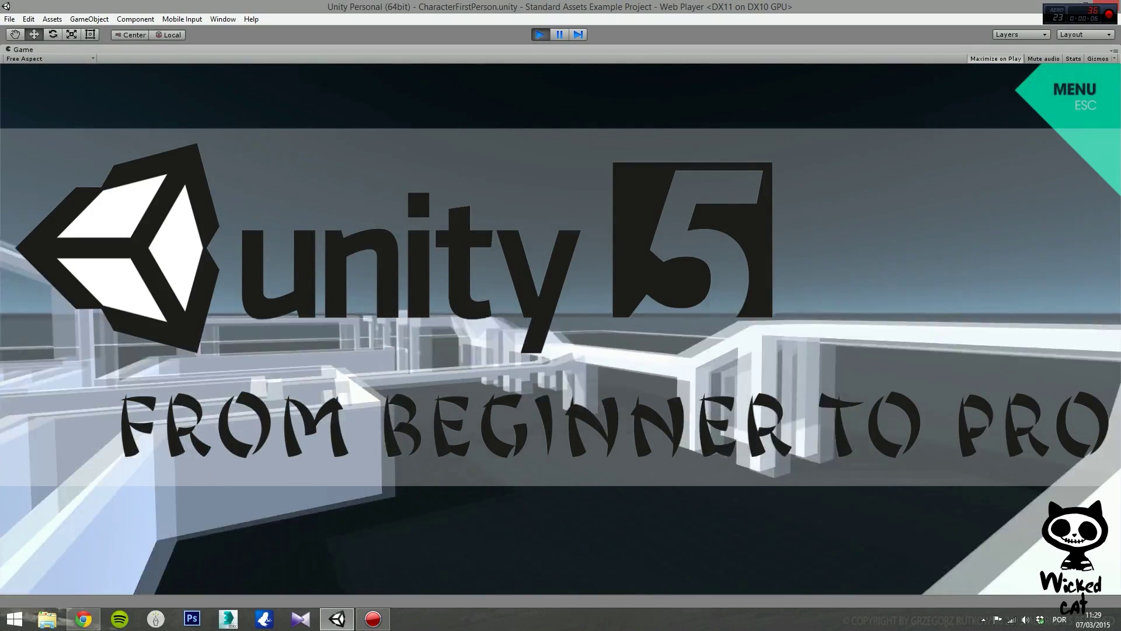
pyautogui.press('Up')
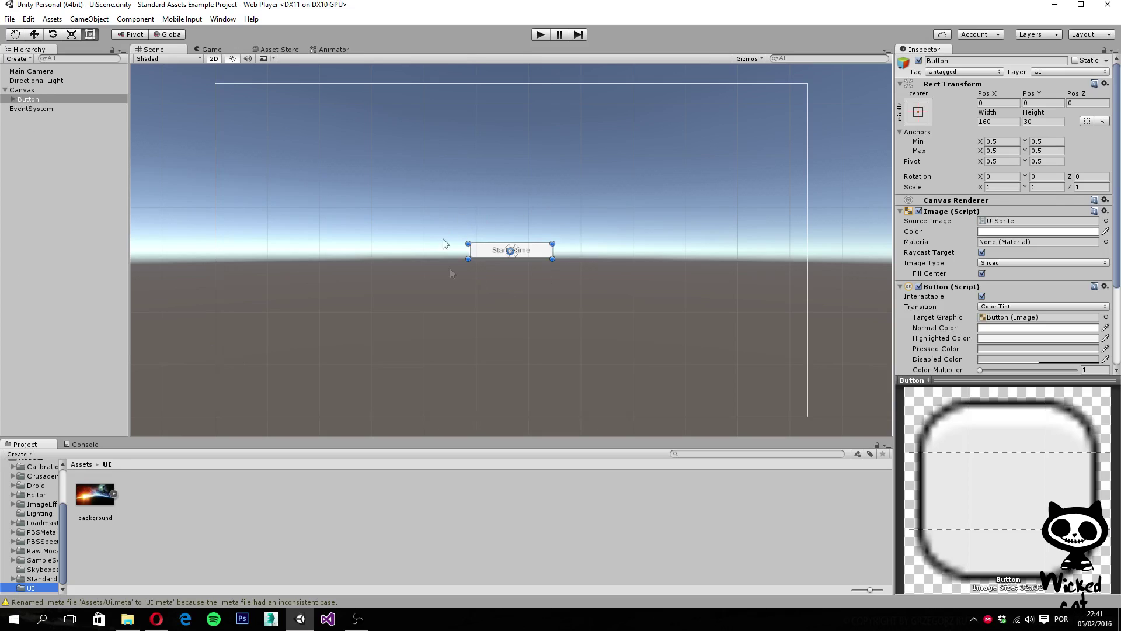
# - Add a UI Image to the Canvas, moving it above the Button in the hierarchy and finally under the Button's Text
pyautogui.rightClick(21, 91)
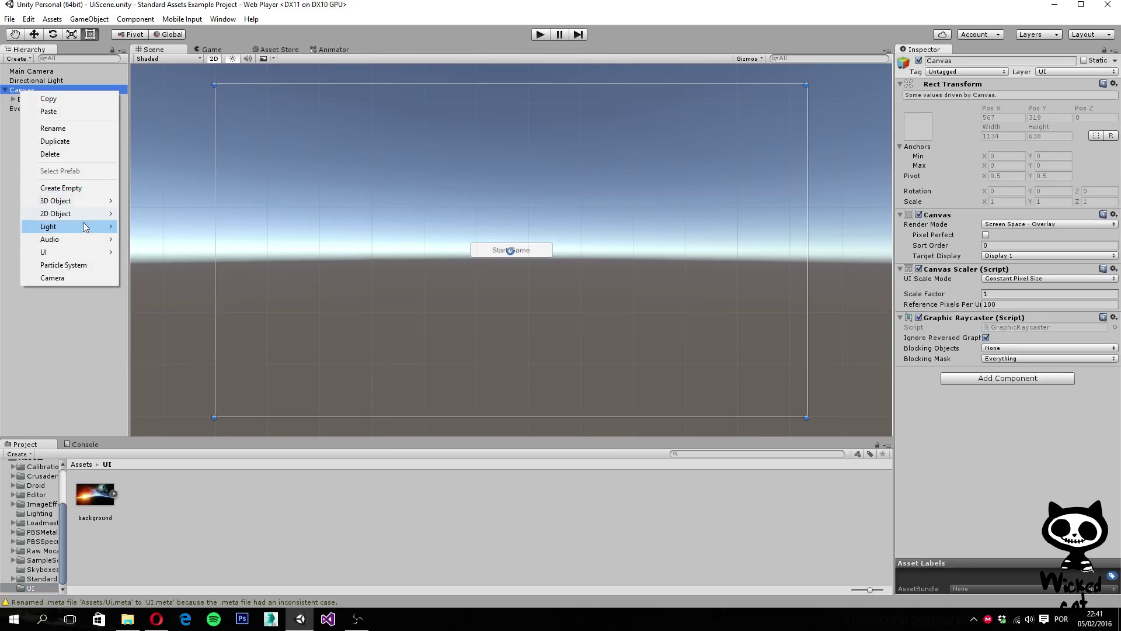
pyautogui.moveTo(83, 254)
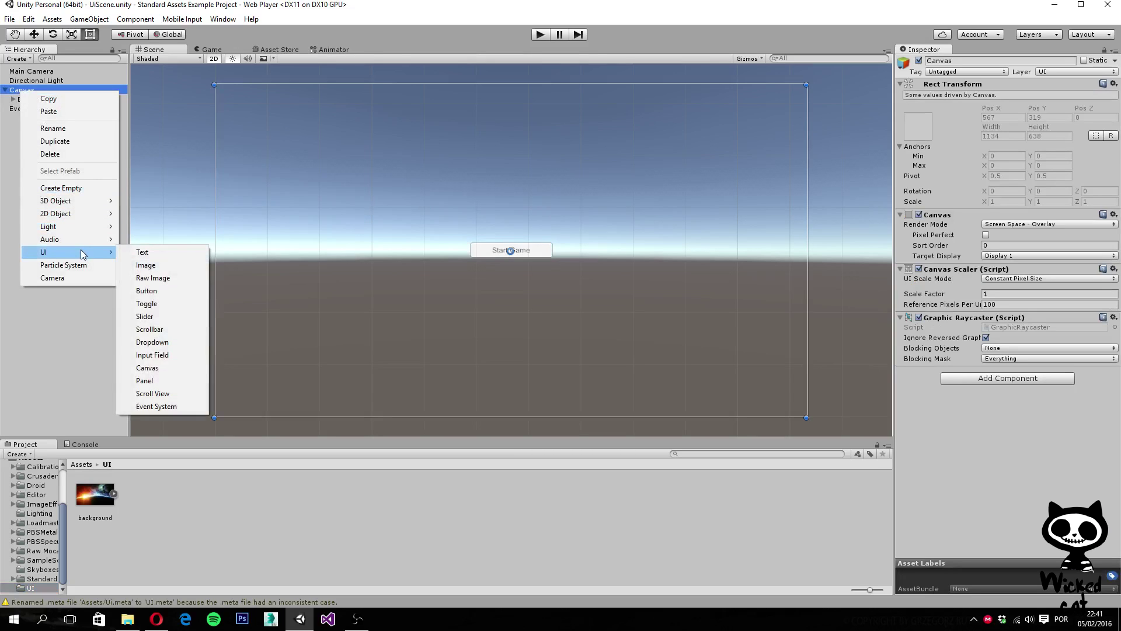
pyautogui.click(159, 265)
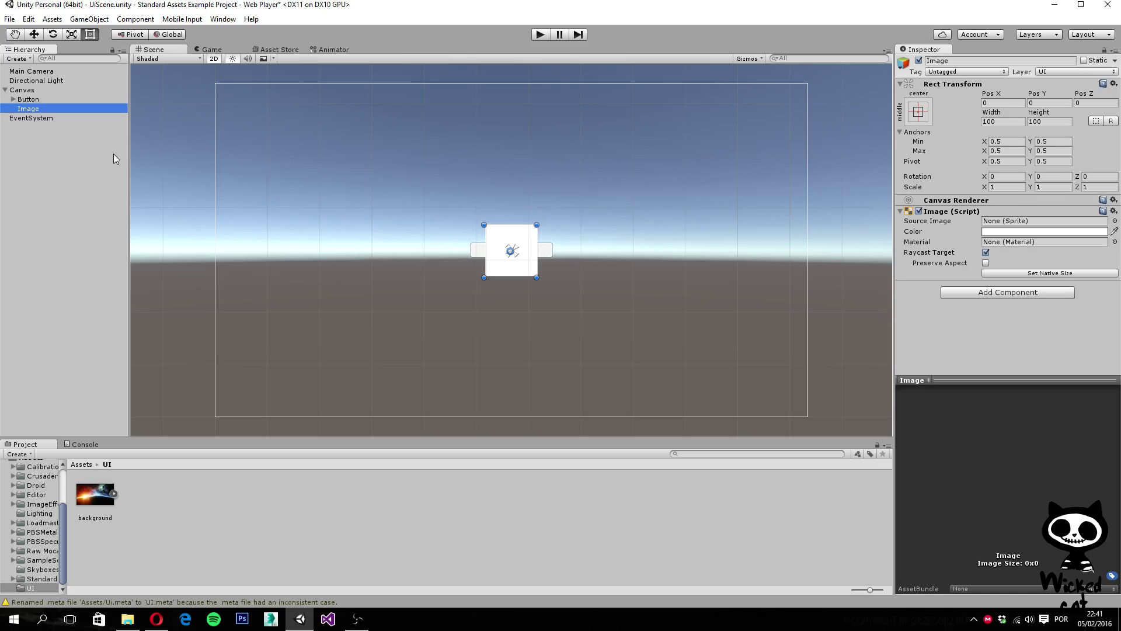
pyautogui.moveTo(22, 109); pyautogui.dragTo(32, 97)
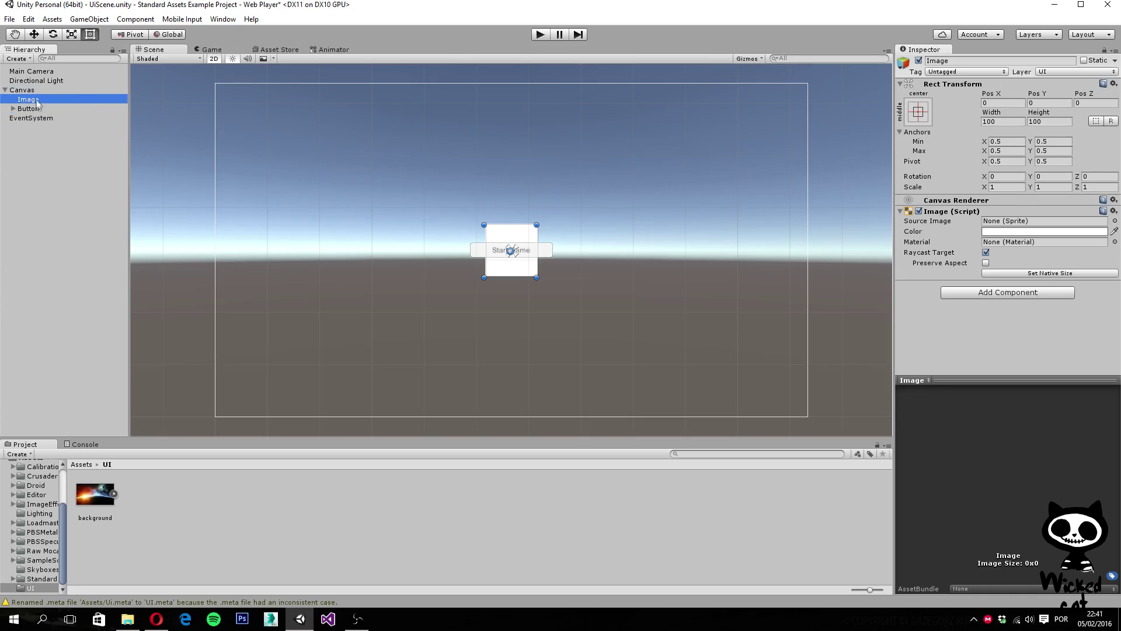
pyautogui.moveTo(36, 100); pyautogui.dragTo(39, 110)
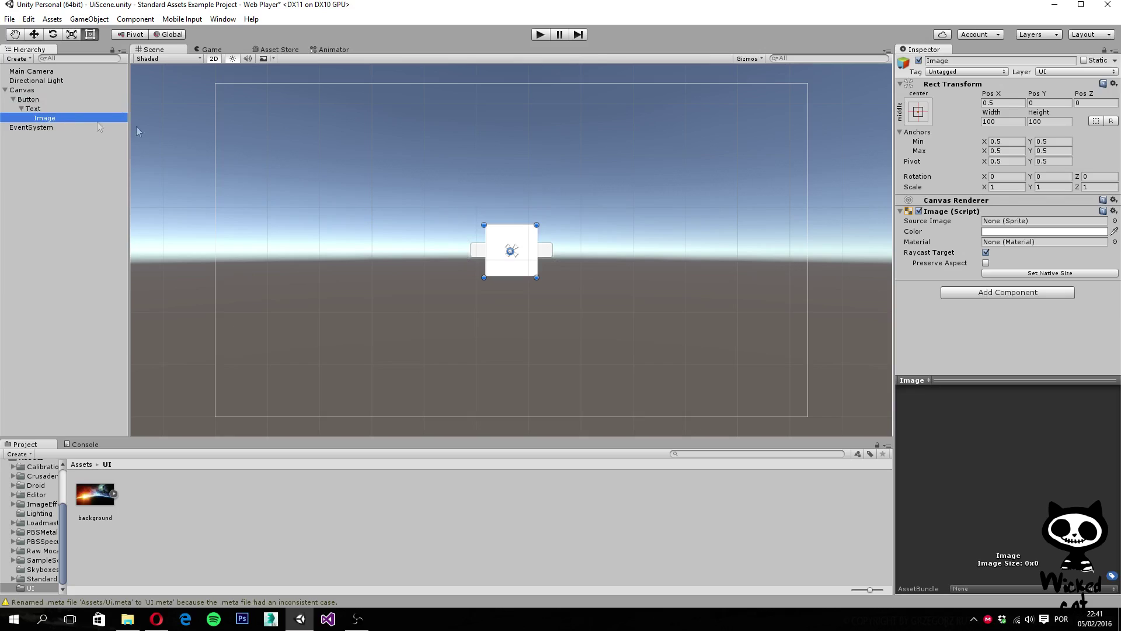
# - Delete the Button together with its nested Text and Image
pyautogui.click(26, 99)
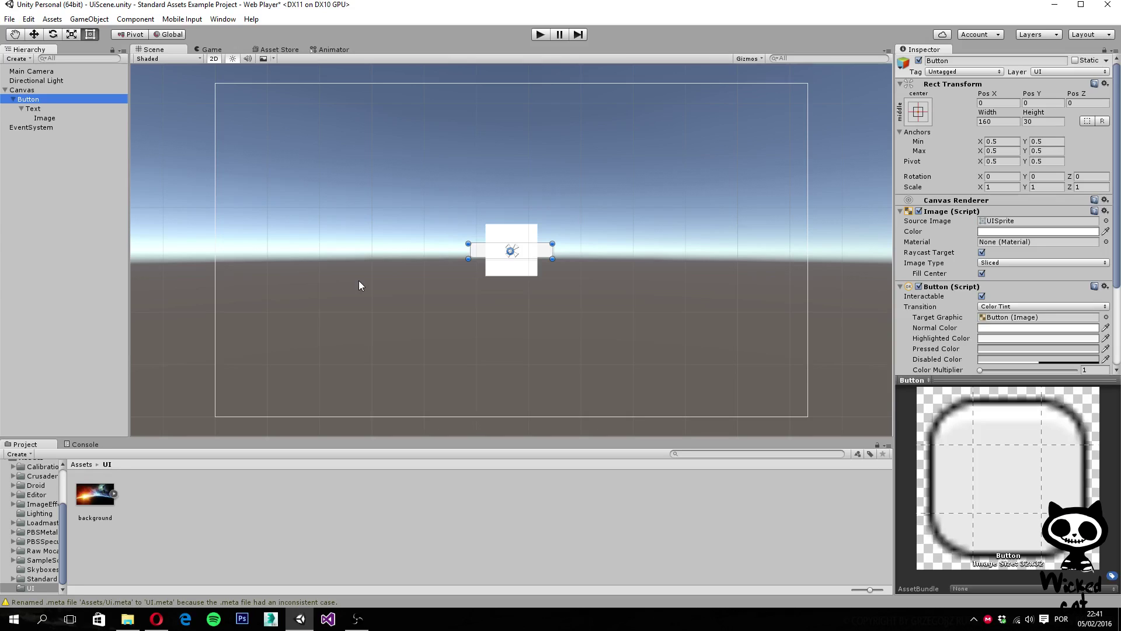
pyautogui.press('Delete')
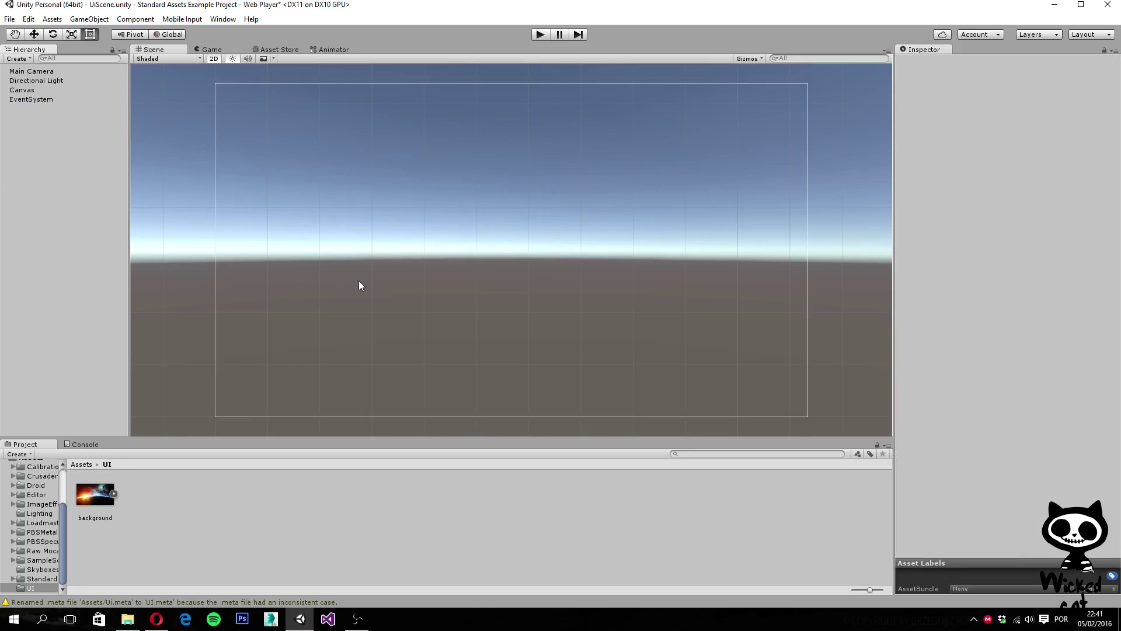
# - Check the background asset's import settings and add a new UI Image to the Canvas
pyautogui.click(22, 90)
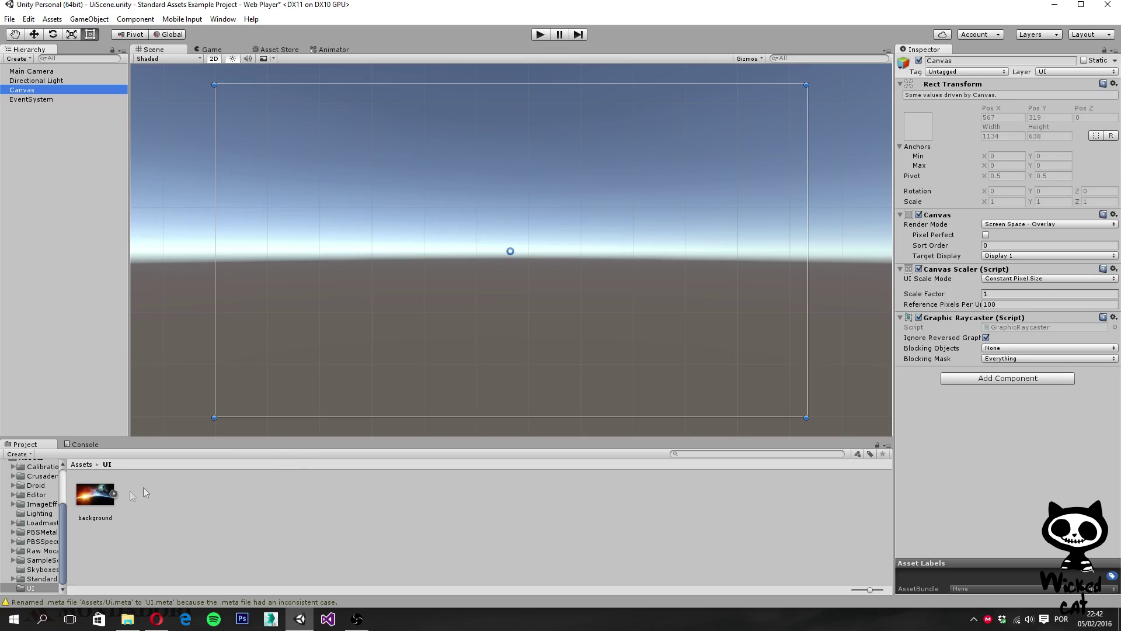
pyautogui.click(95, 496)
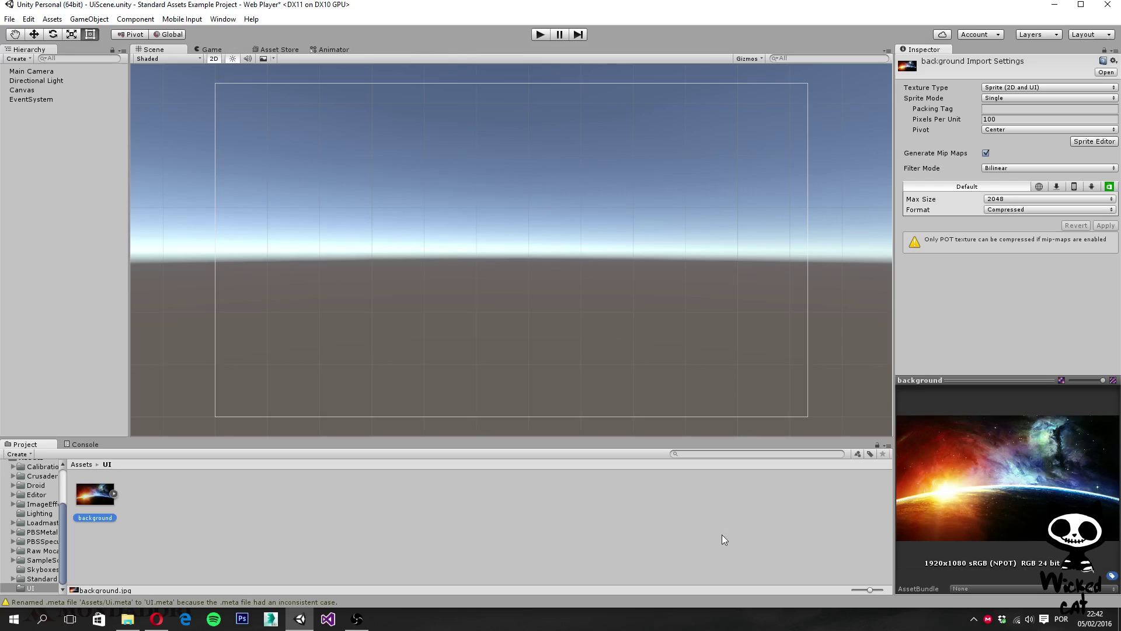
pyautogui.click(20, 92)
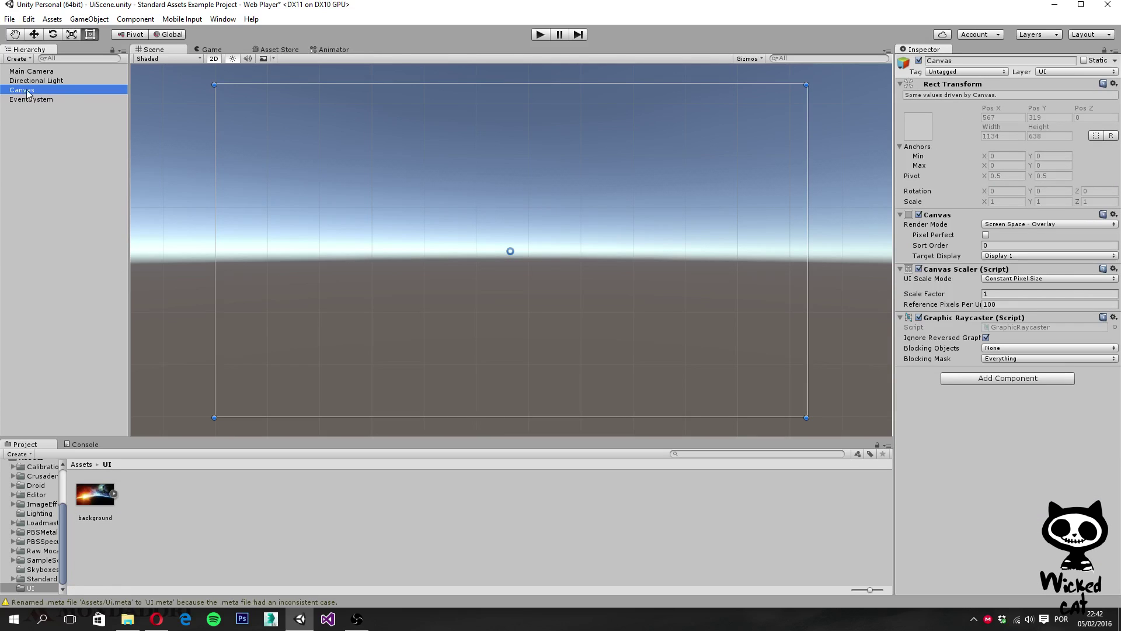
pyautogui.rightClick(25, 92)
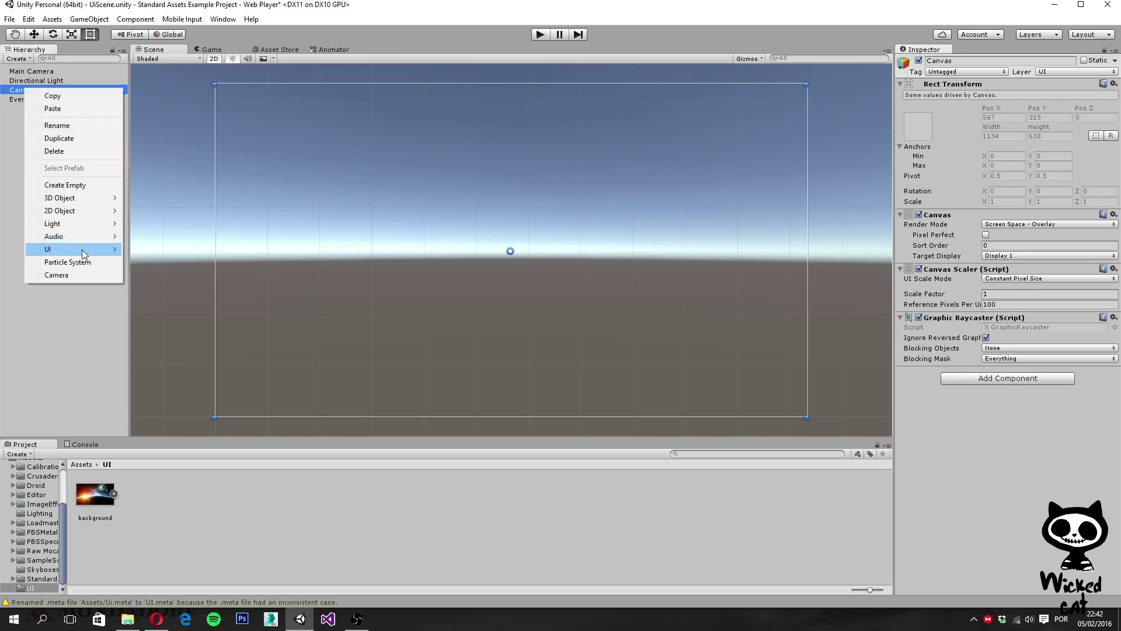
pyautogui.moveTo(85, 255)
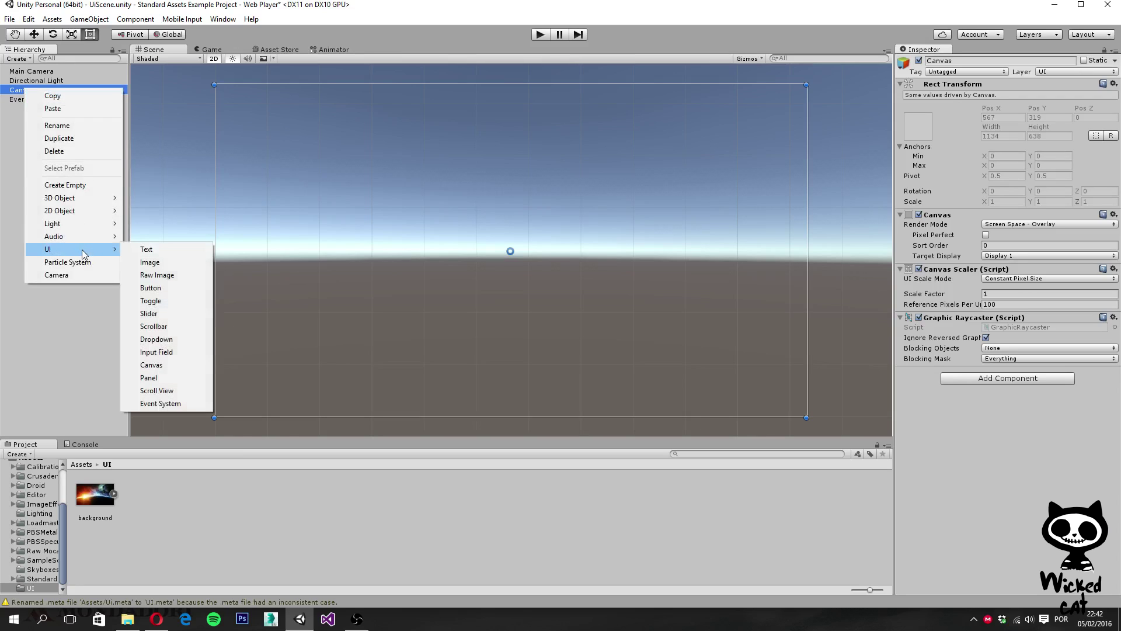
pyautogui.click(156, 263)
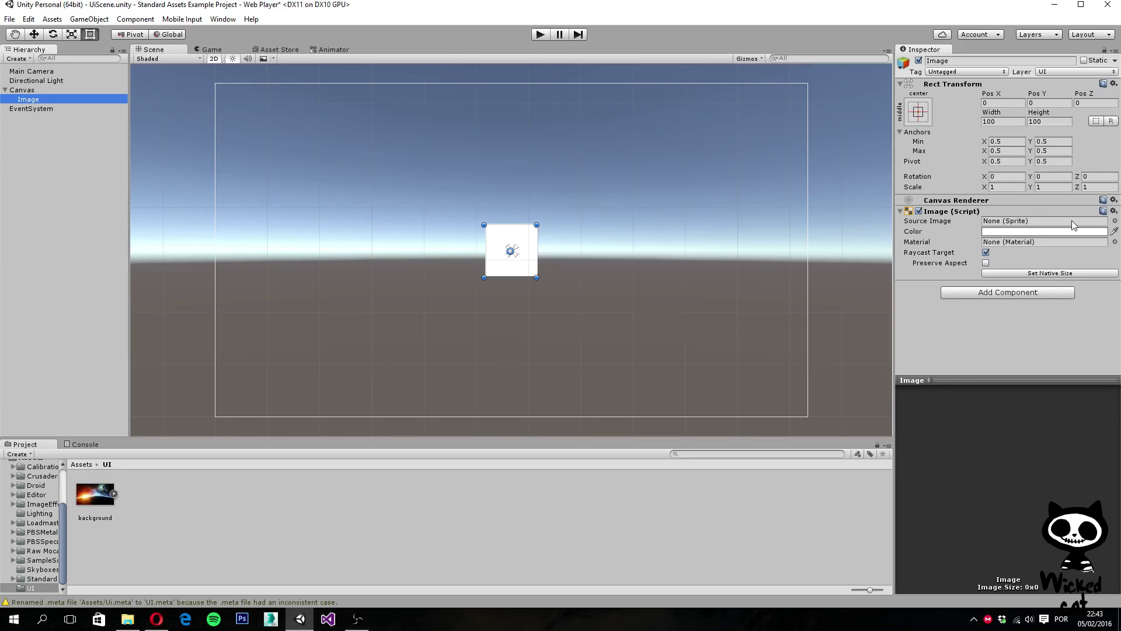
# - Try out colors for the Image component in its color picker
pyautogui.click(1020, 232)
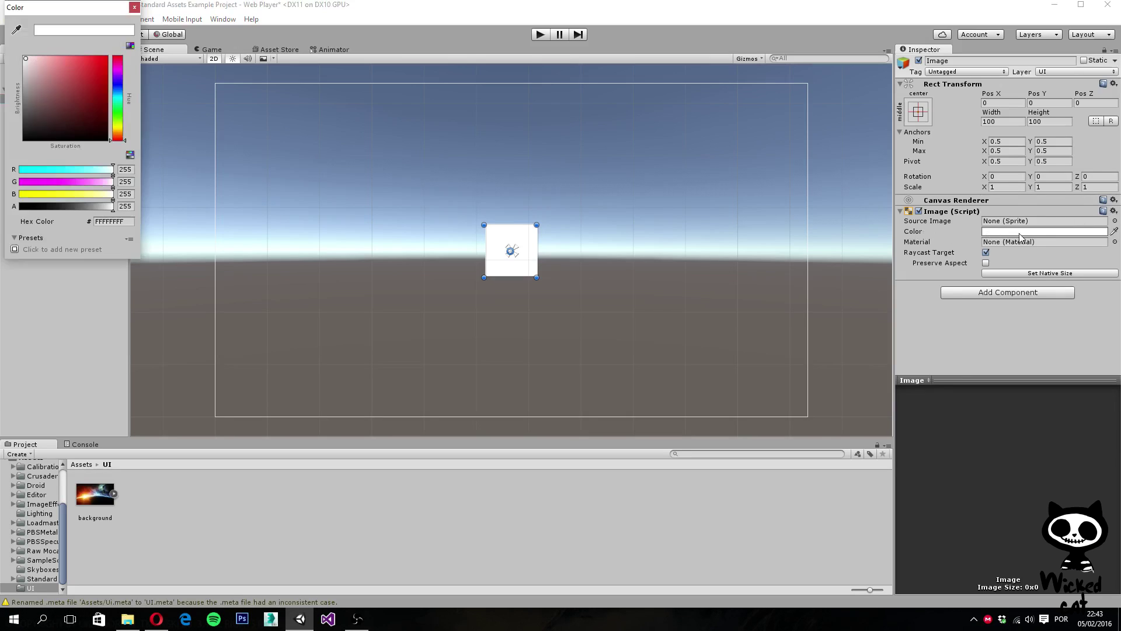
pyautogui.moveTo(106, 65); pyautogui.dragTo(26, 58)
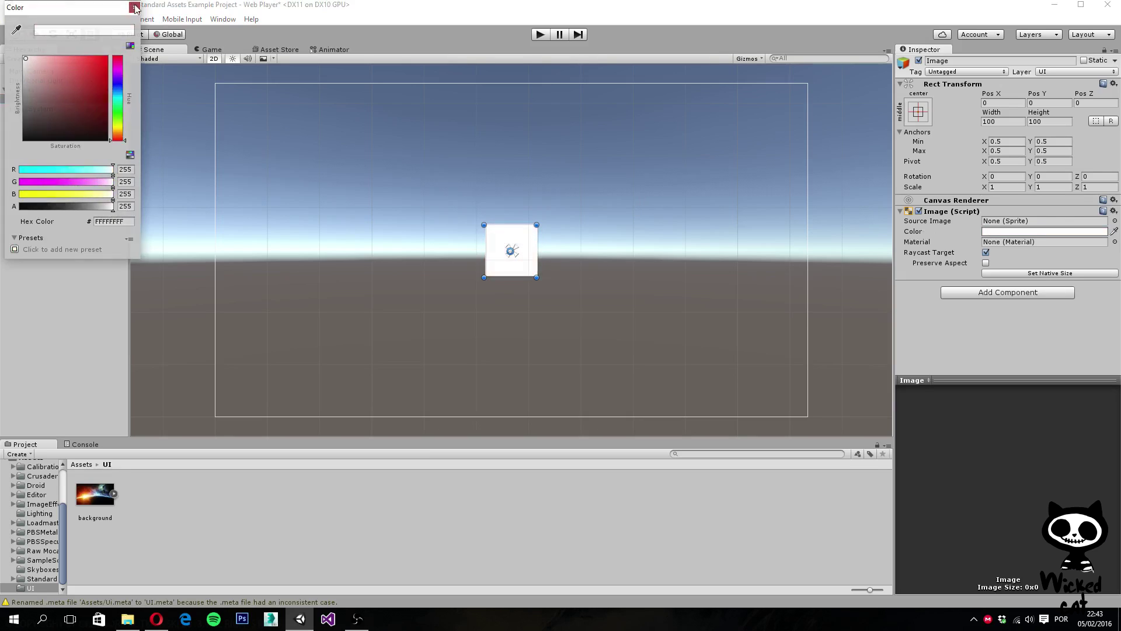
pyautogui.click(135, 8)
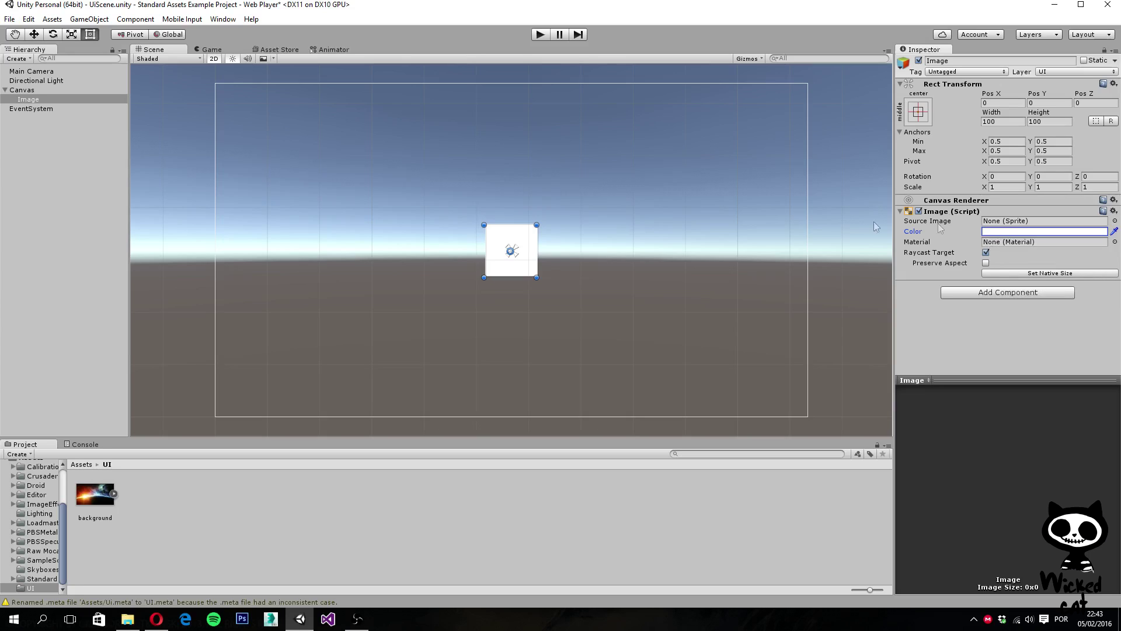
# - Set the background asset's texture type to Texture and apply the import settings
pyautogui.click(94, 499)
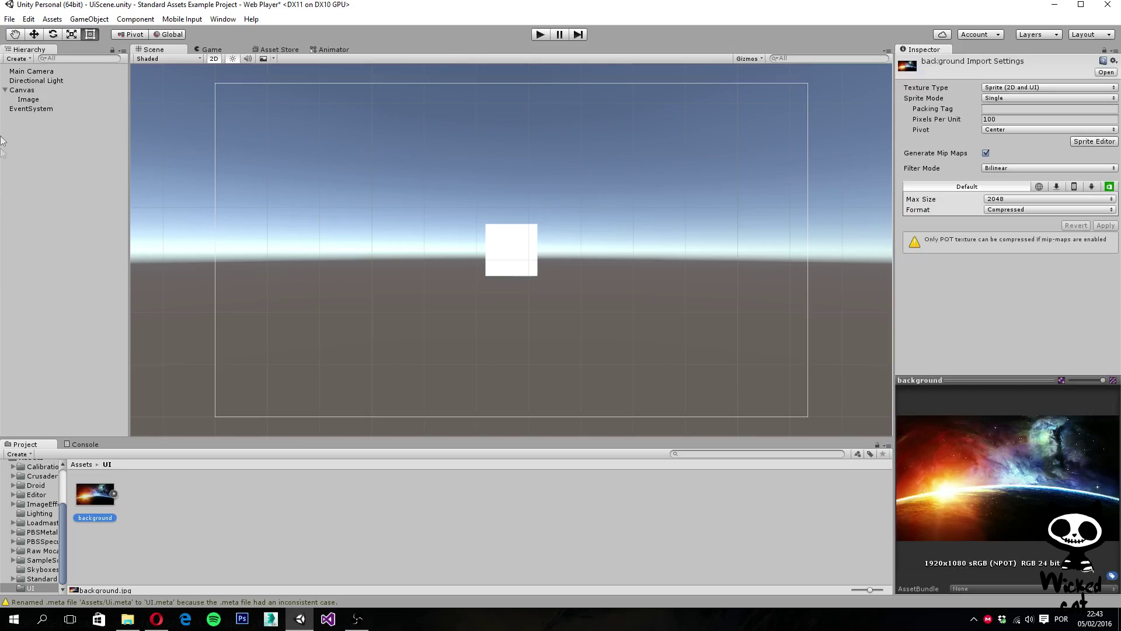
pyautogui.click(28, 99)
pyautogui.moveTo(95, 493)
pyautogui.mouseDown()
pyautogui.moveTo(365, 508)
pyautogui.moveTo(923, 429)
pyautogui.moveTo(1016, 229)
pyautogui.moveTo(1028, 231)
pyautogui.moveTo(94, 495)
pyautogui.mouseUp()
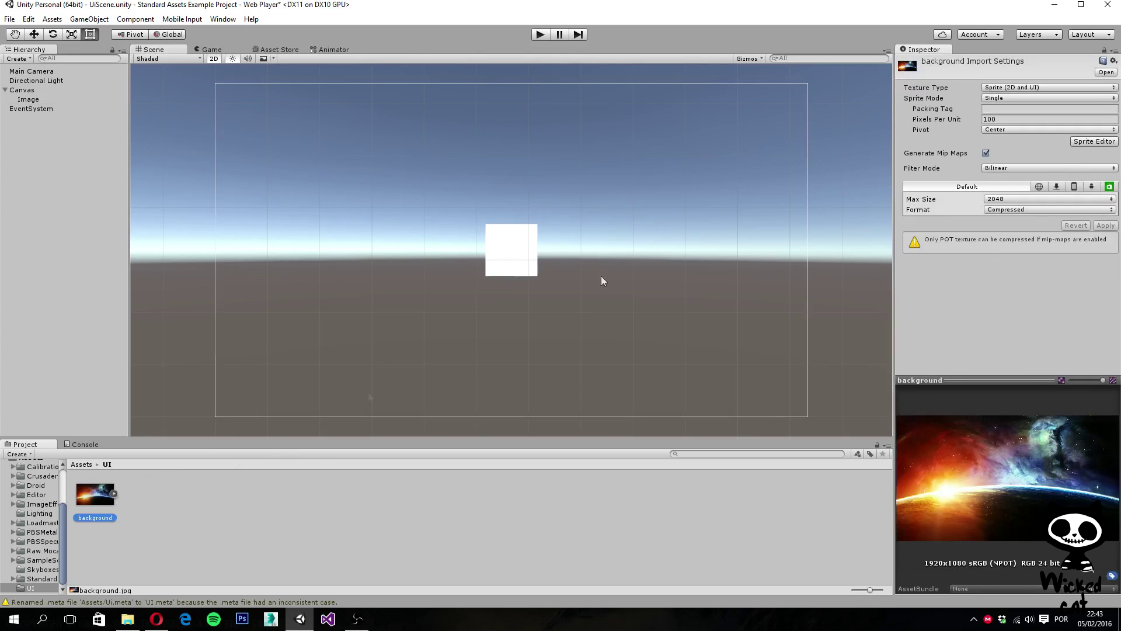
pyautogui.click(1057, 87)
pyautogui.click(1057, 100)
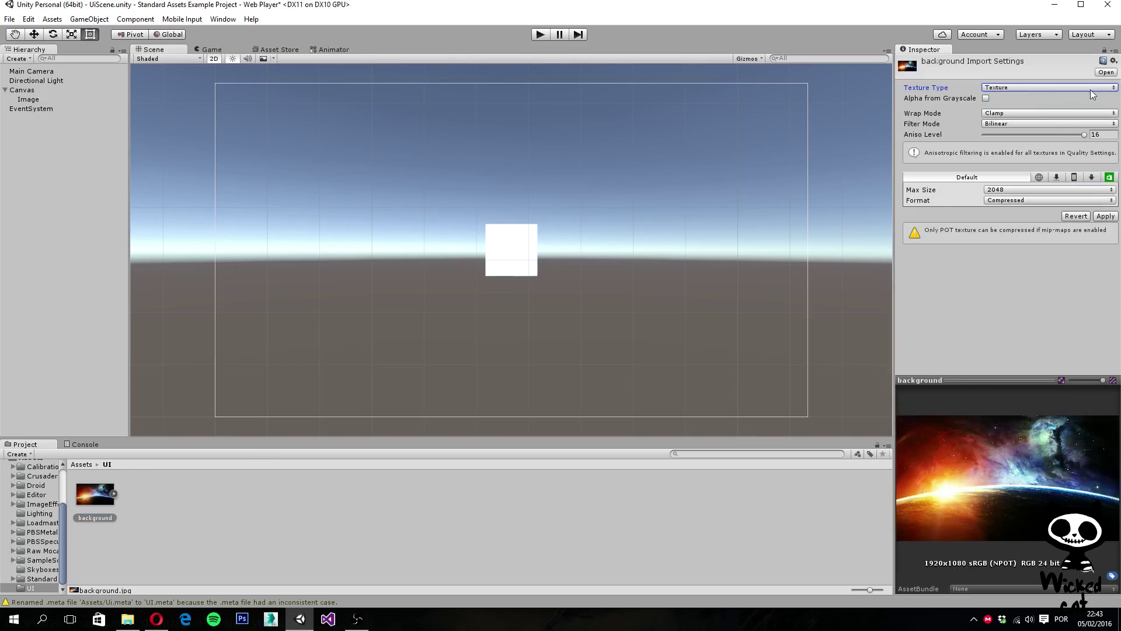
pyautogui.click(1105, 216)
# - Try to assign the background asset as the Image component's source image while it is imported as a plain texture
pyautogui.click(23, 99)
pyautogui.click(23, 90)
pyautogui.click(24, 99)
pyautogui.click(111, 487)
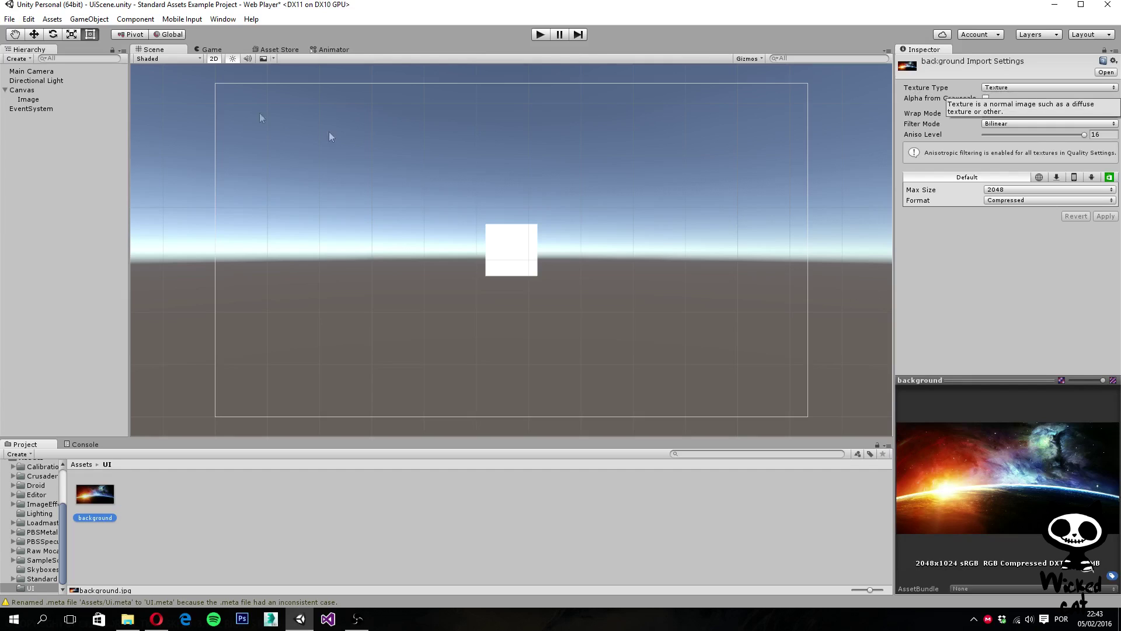
pyautogui.click(28, 100)
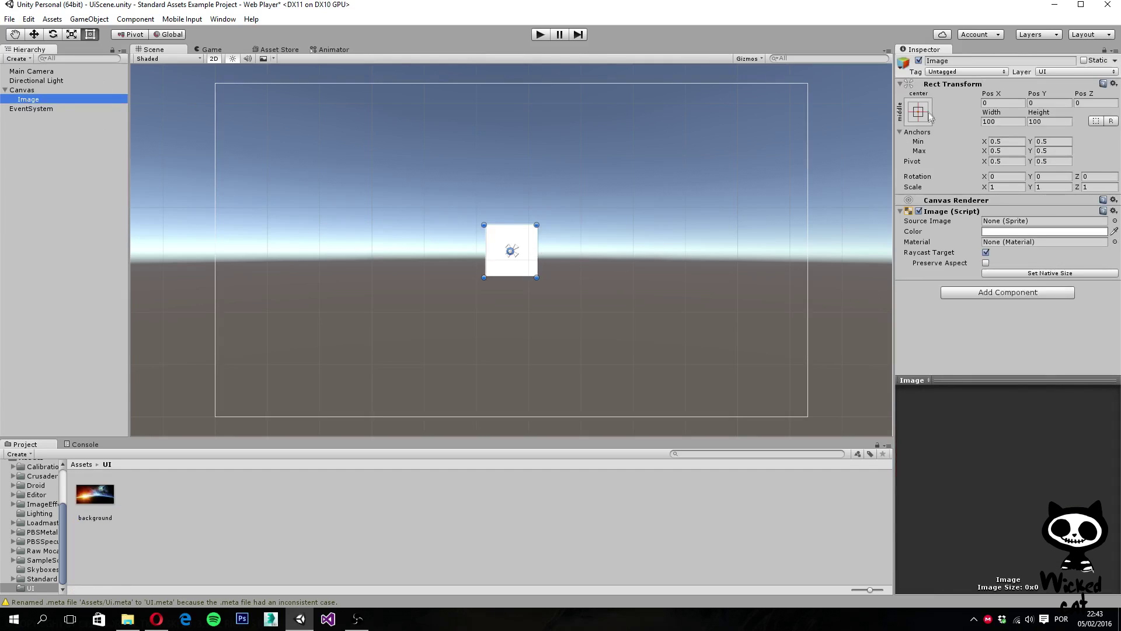
pyautogui.click(85, 497)
pyautogui.moveTo(85, 498); pyautogui.dragTo(1039, 221)
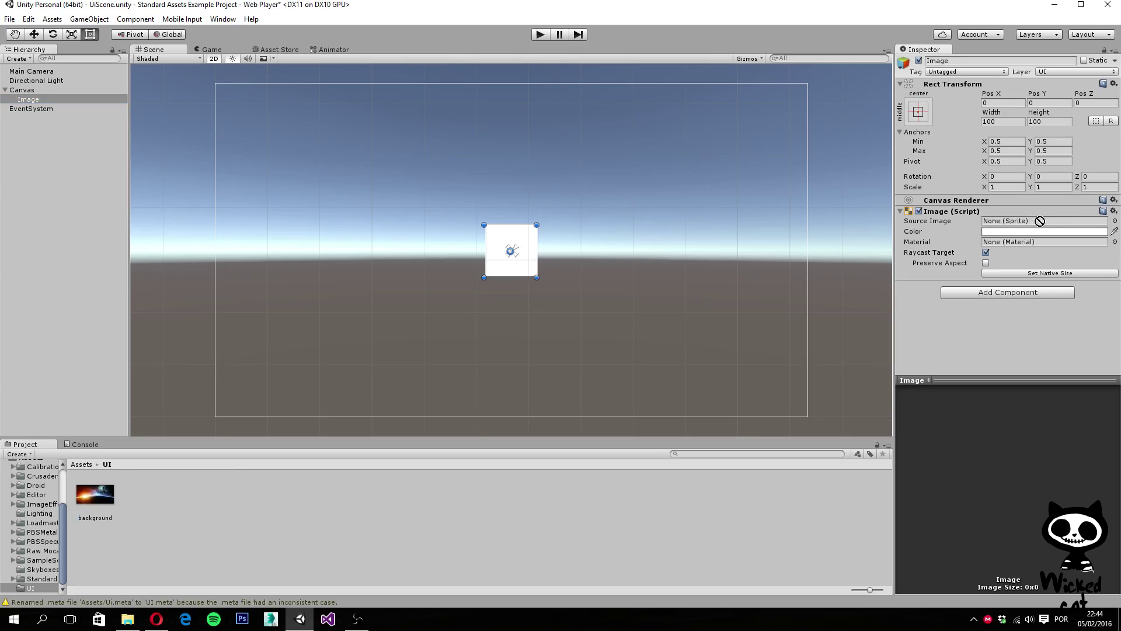
pyautogui.moveTo(1039, 221); pyautogui.dragTo(498, 391)
# - Set the background asset's texture type to Sprite (2D and UI) and apply the import settings
pyautogui.click(88, 495)
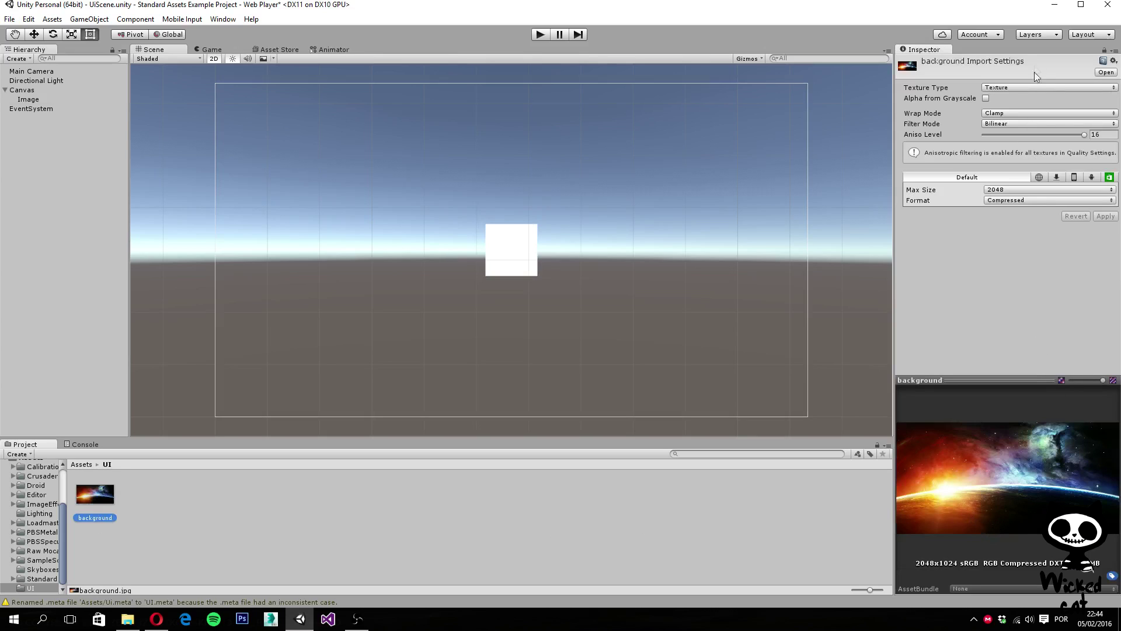
pyautogui.click(1030, 86)
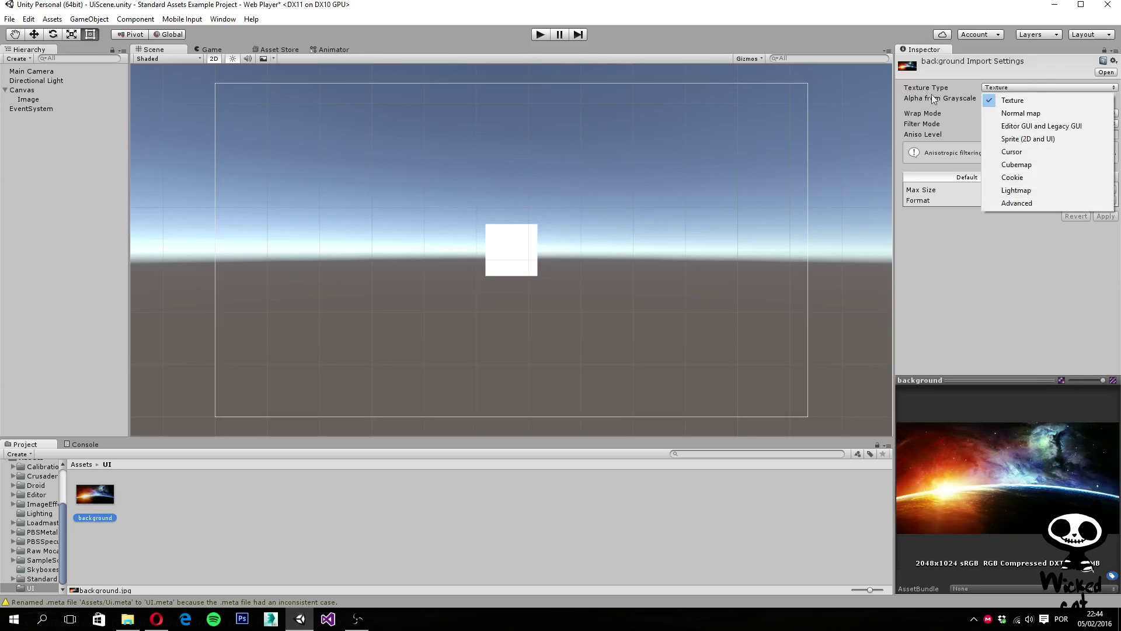
pyautogui.click(179, 451)
pyautogui.click(107, 520)
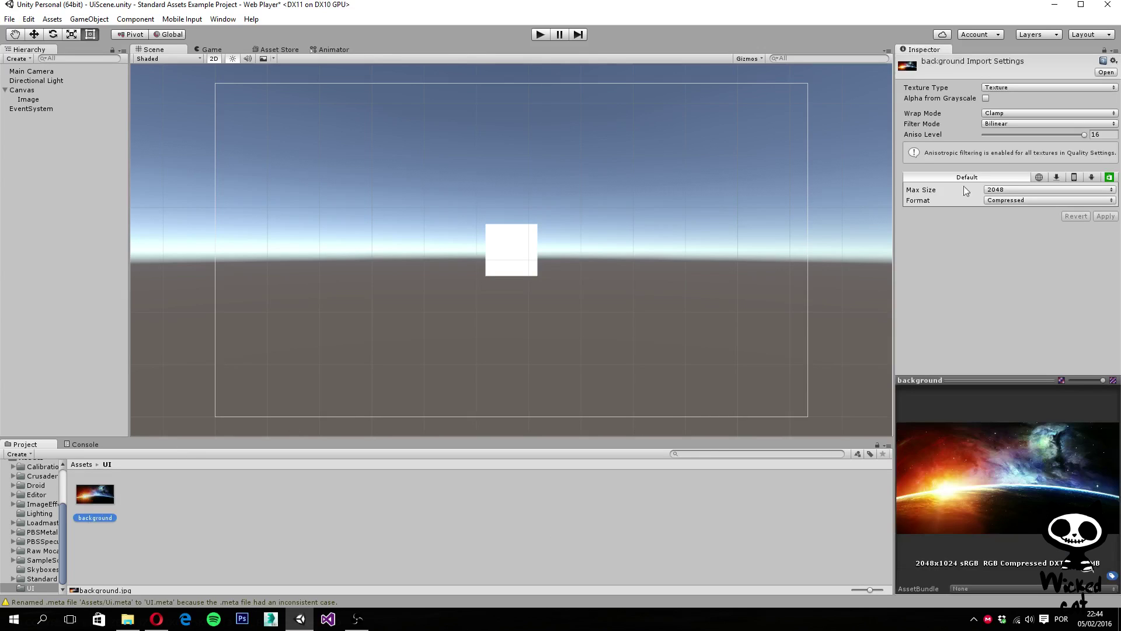
pyautogui.click(1021, 86)
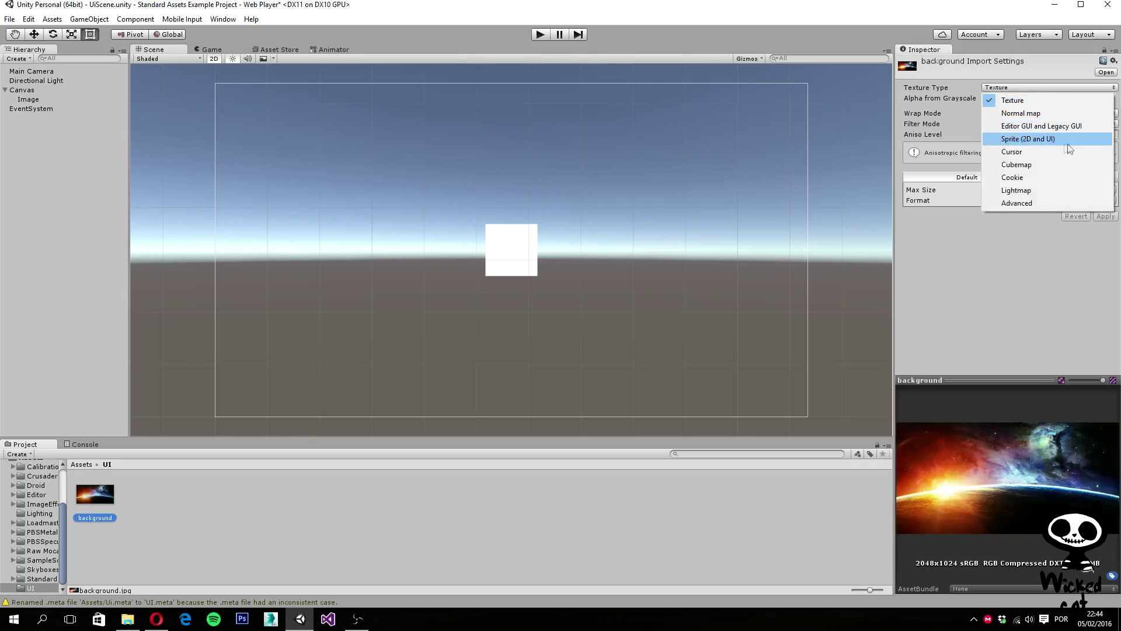
pyautogui.click(1024, 141)
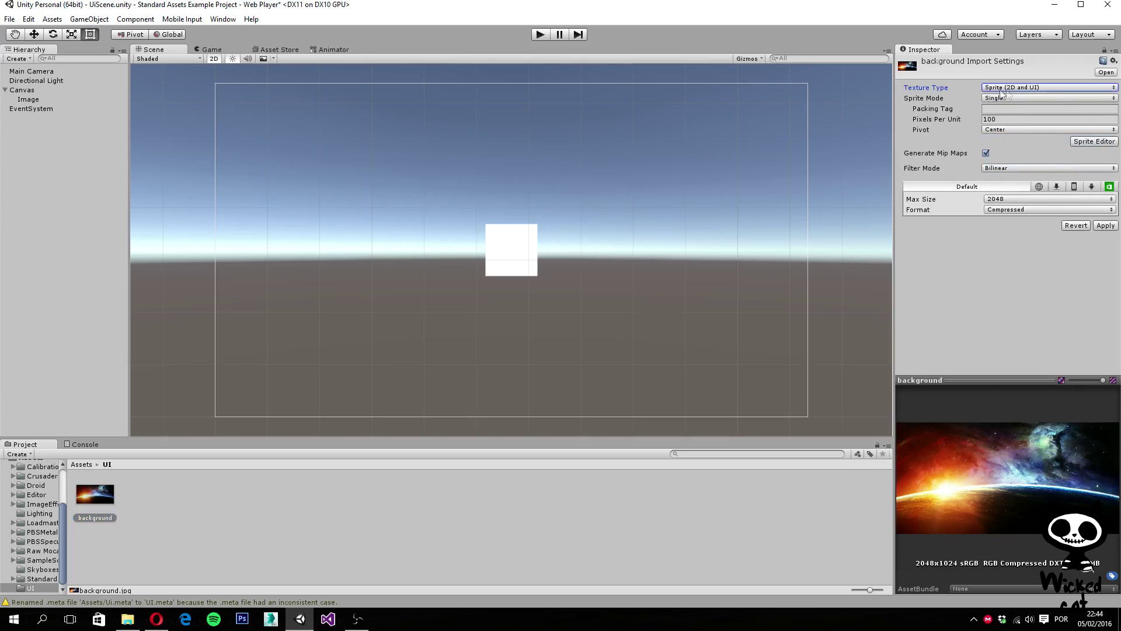
pyautogui.click(1105, 226)
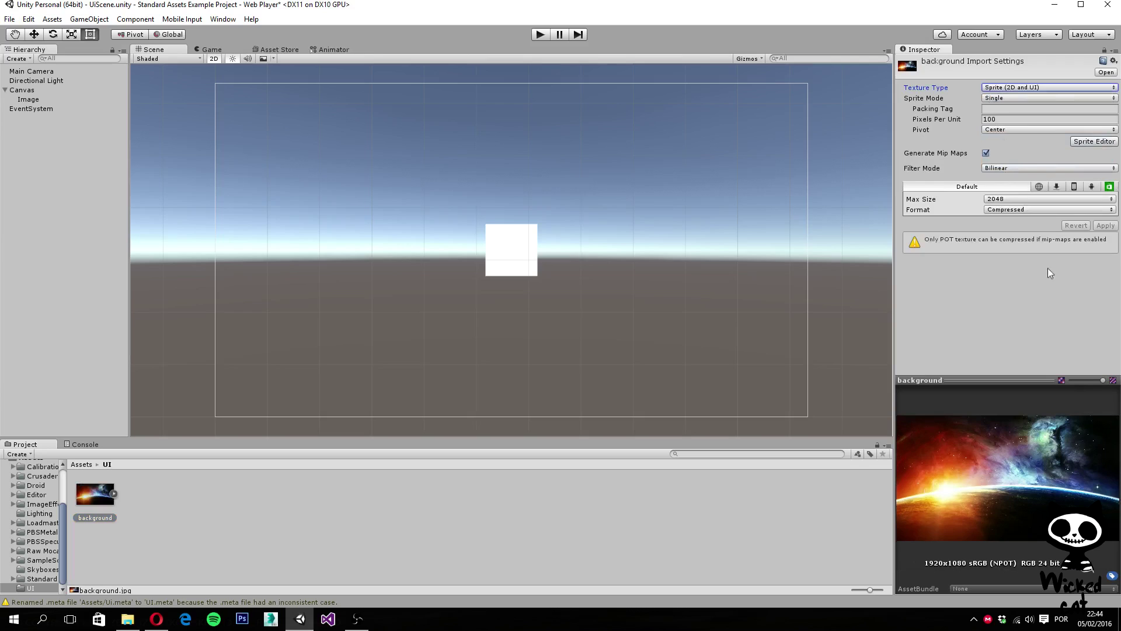
# - Assign the background sprite as the source image of the Canvas's Image object
pyautogui.click(40, 99)
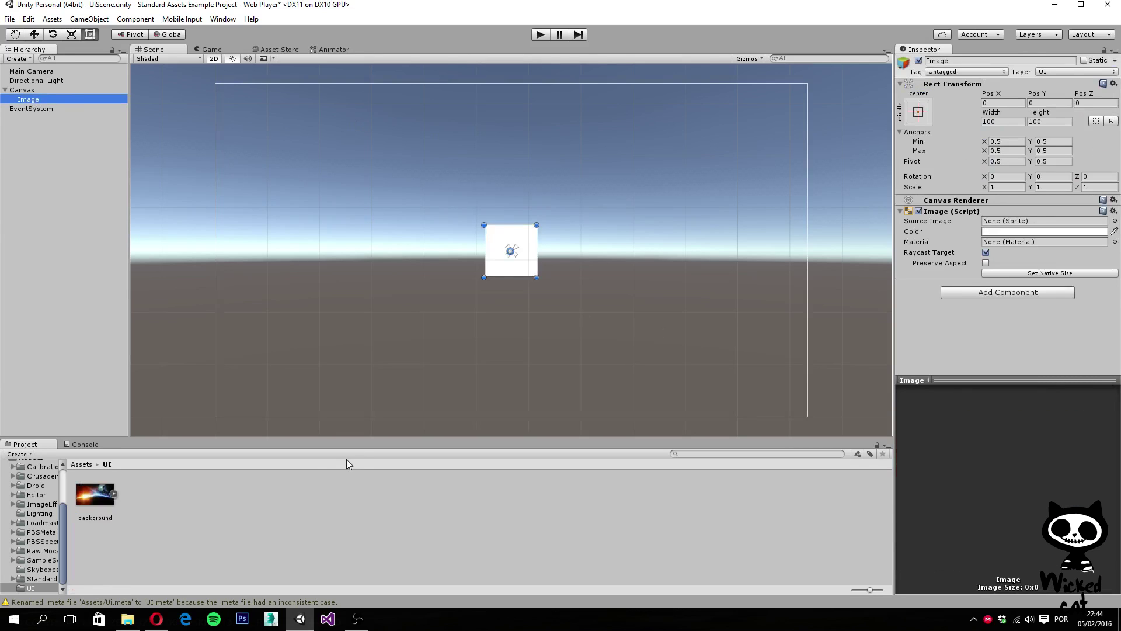
pyautogui.moveTo(113, 496); pyautogui.dragTo(1051, 227)
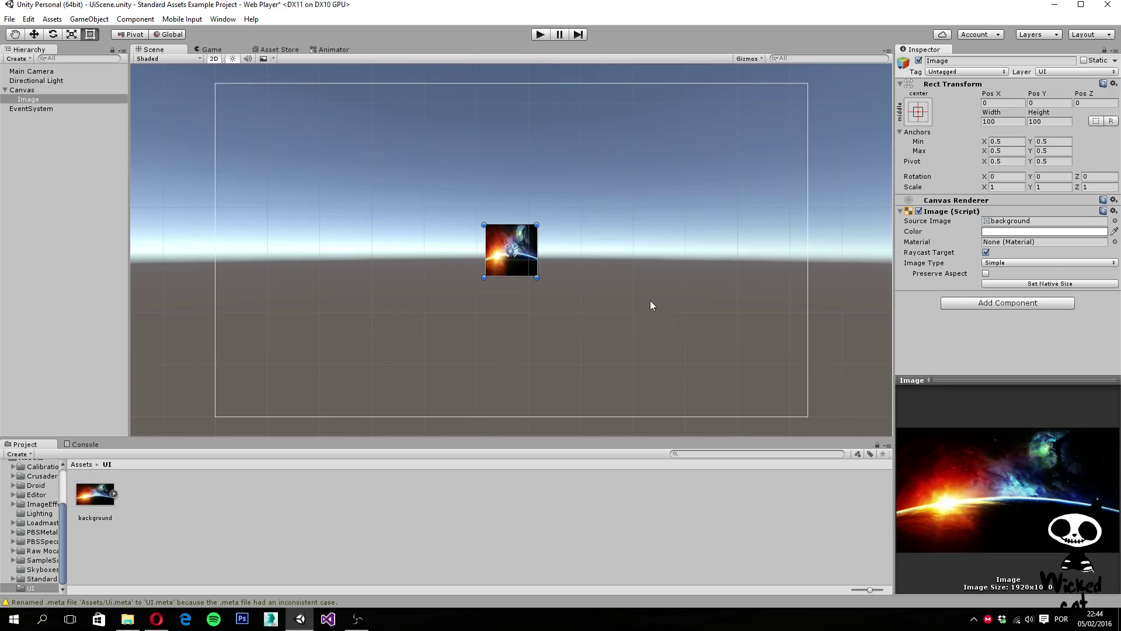
# - Rename the Image object under the Canvas as Background
pyautogui.click(28, 100)
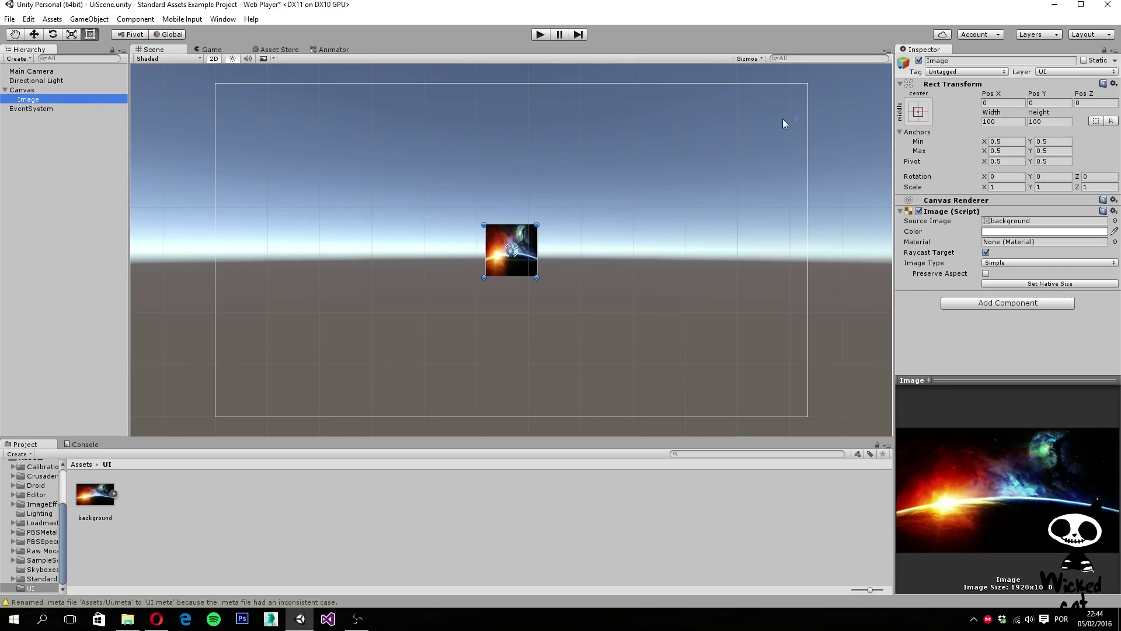
pyautogui.click(958, 61)
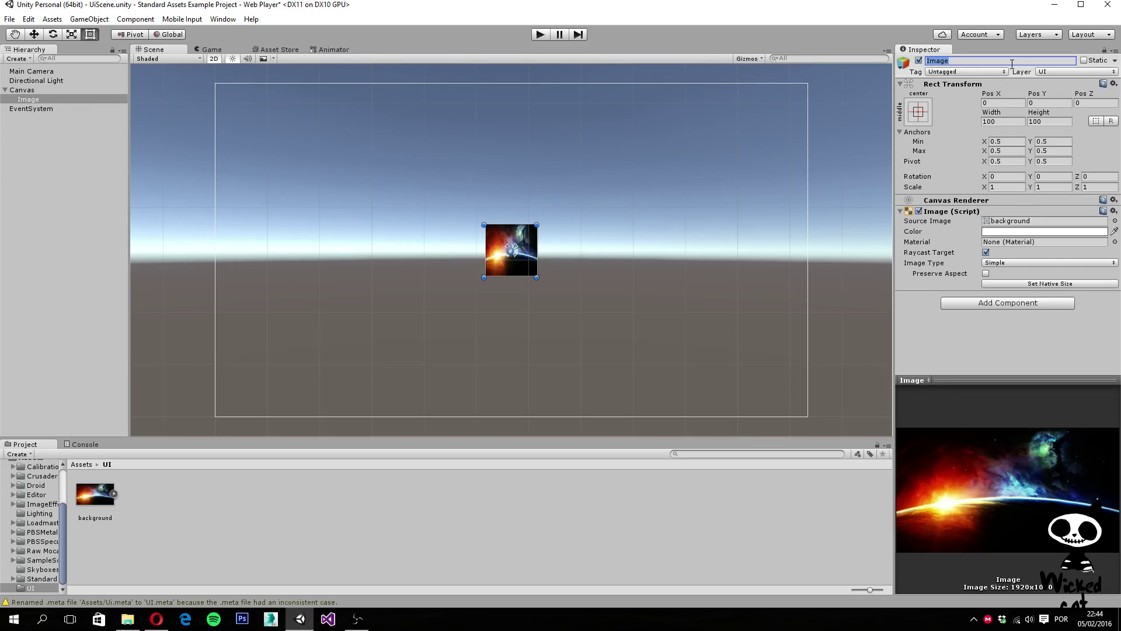
pyautogui.write('Background')
pyautogui.press('Return')
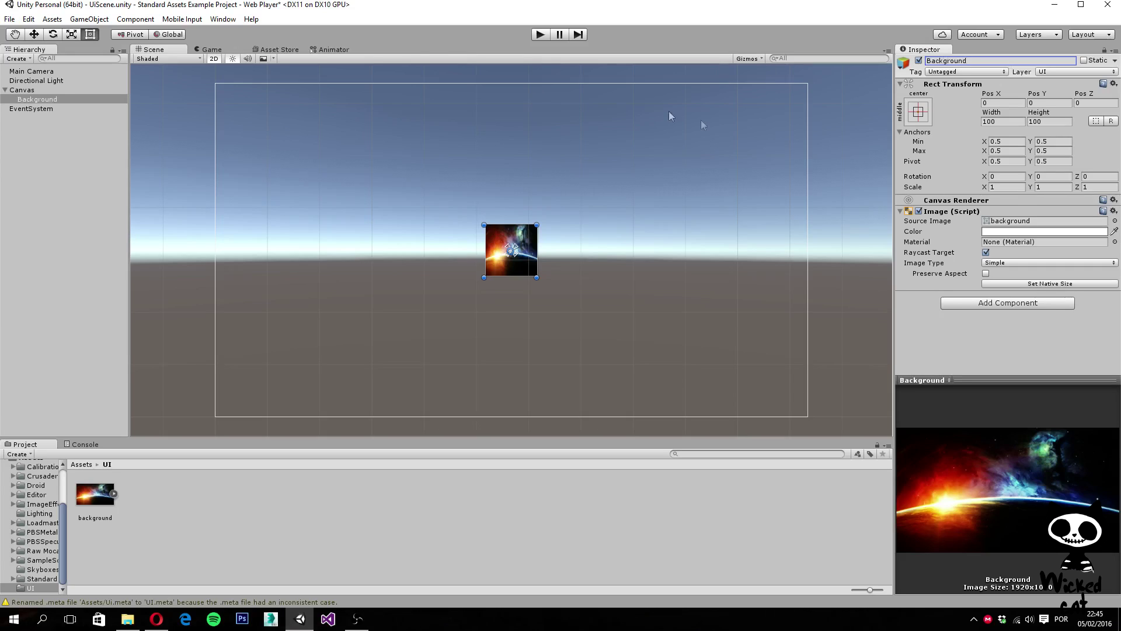
# - Review the Background image's X and Y position and check how it appears in the Game view
pyautogui.click(1004, 104)
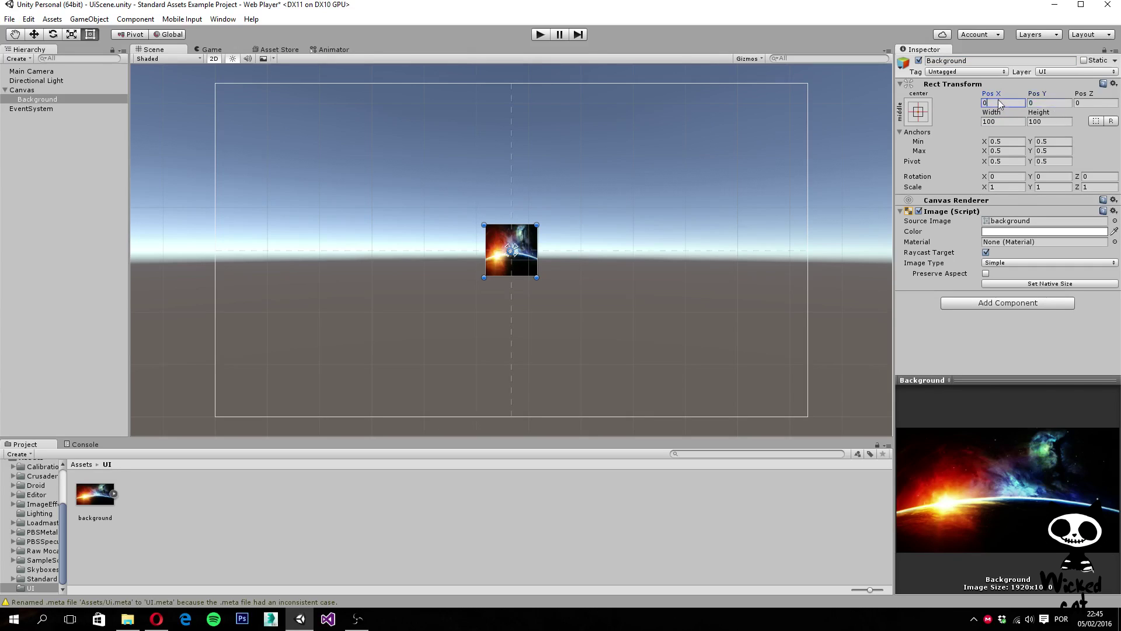
pyautogui.press('Tab')
pyautogui.click(211, 50)
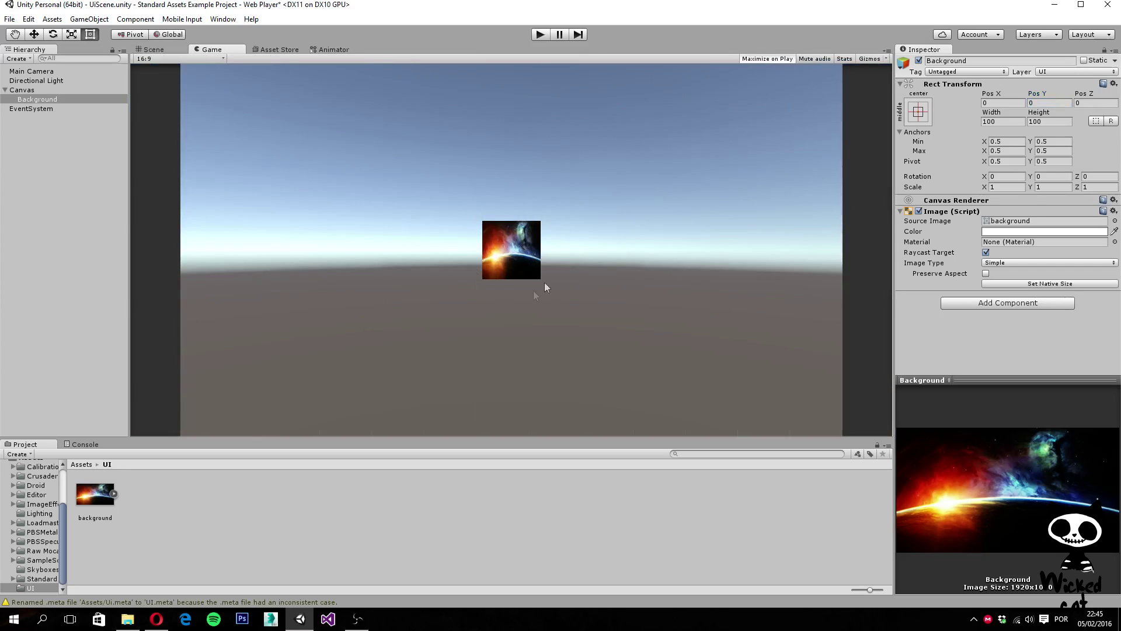
pyautogui.click(169, 51)
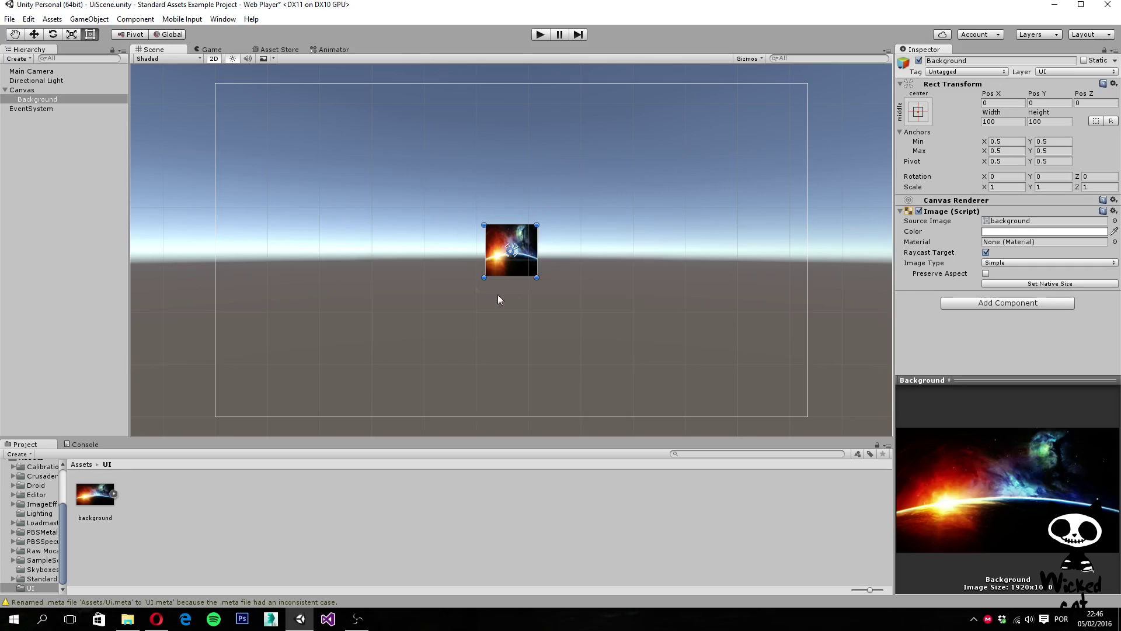
# - Set the Background image to its native size and compare it with the Canvas frame in the Scene and Game views
pyautogui.click(1040, 283)
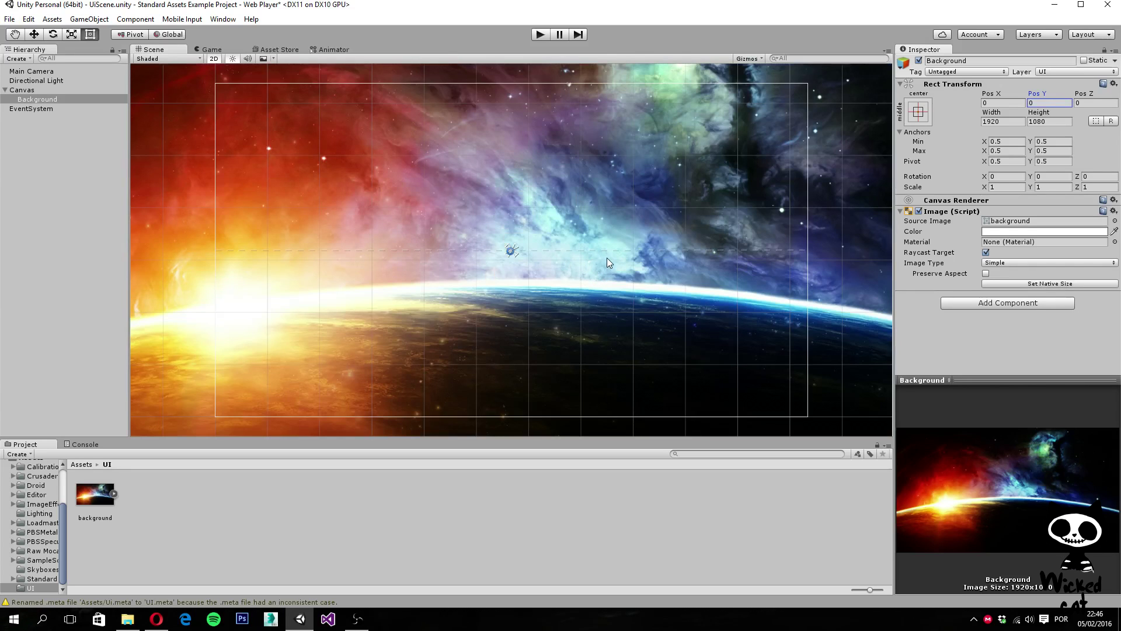
pyautogui.scroll(-5, 607, 257)
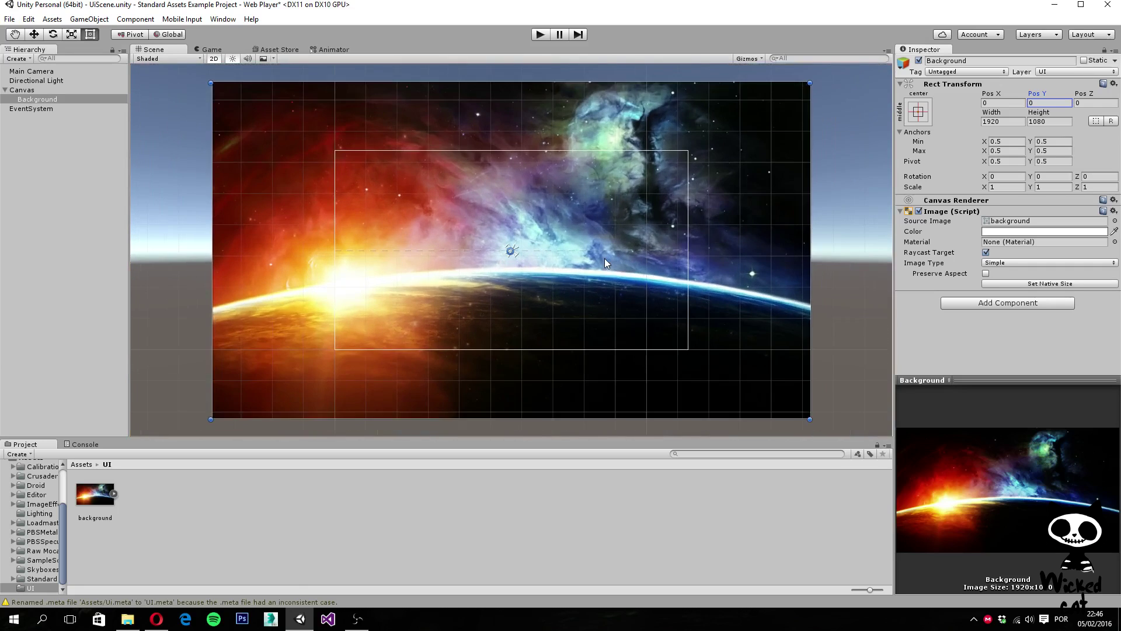
pyautogui.scroll(3, 605, 259)
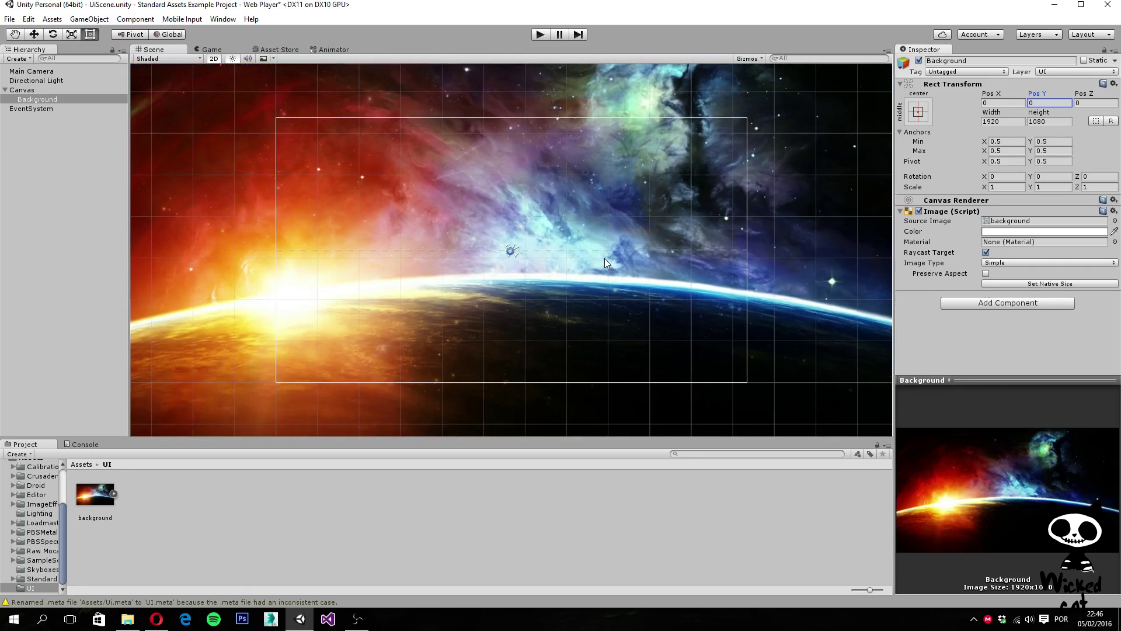
pyautogui.scroll(-2, 604, 258)
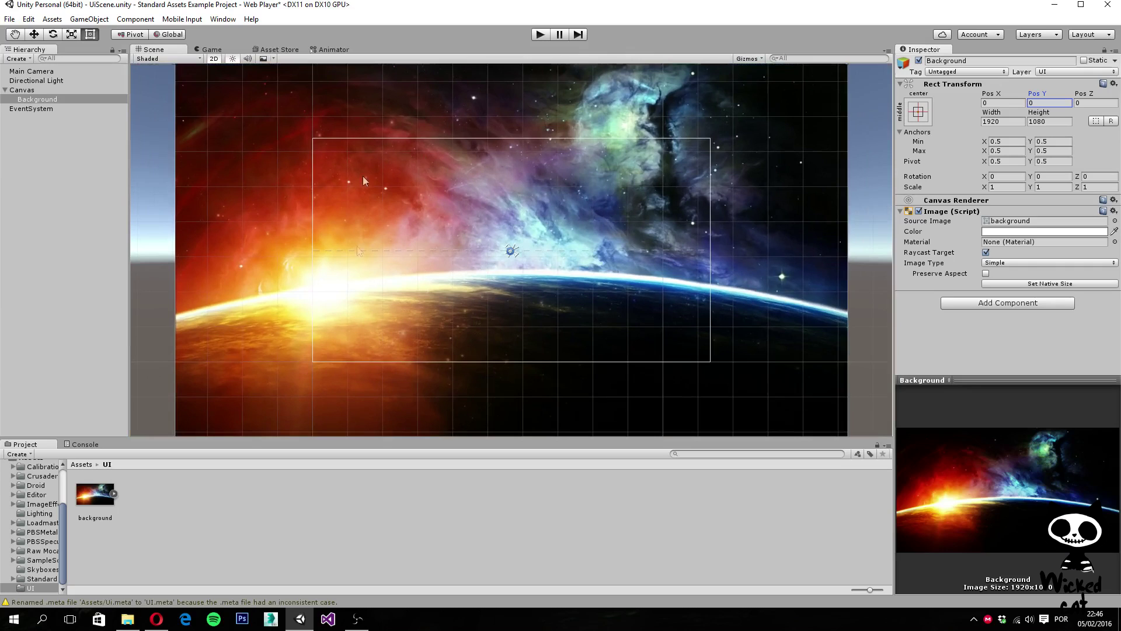
pyautogui.click(219, 50)
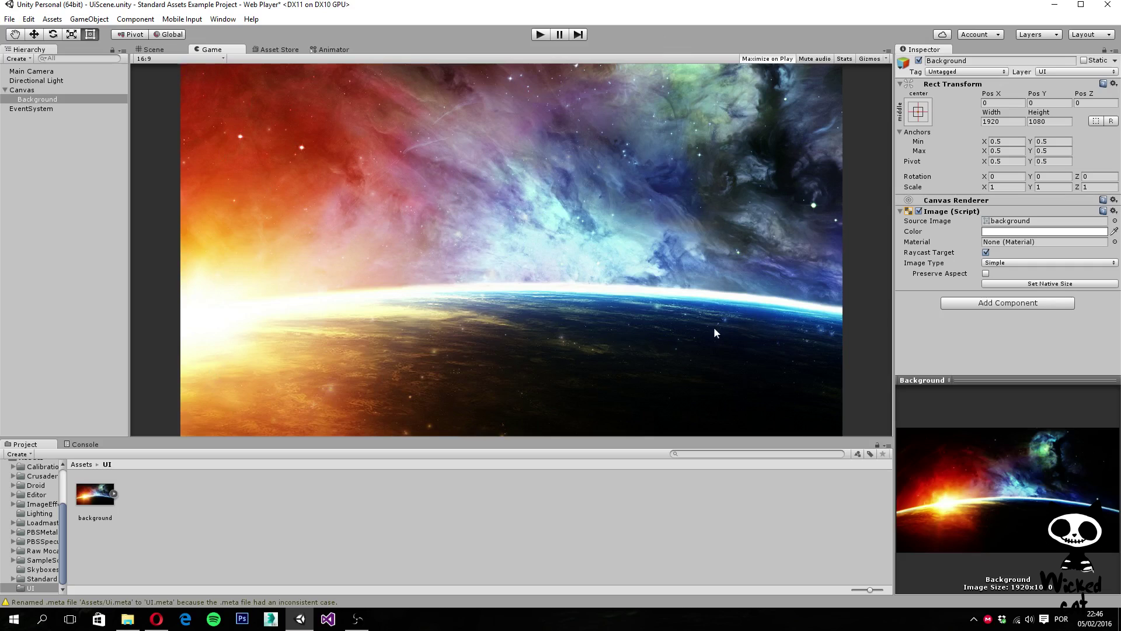
pyautogui.click(150, 50)
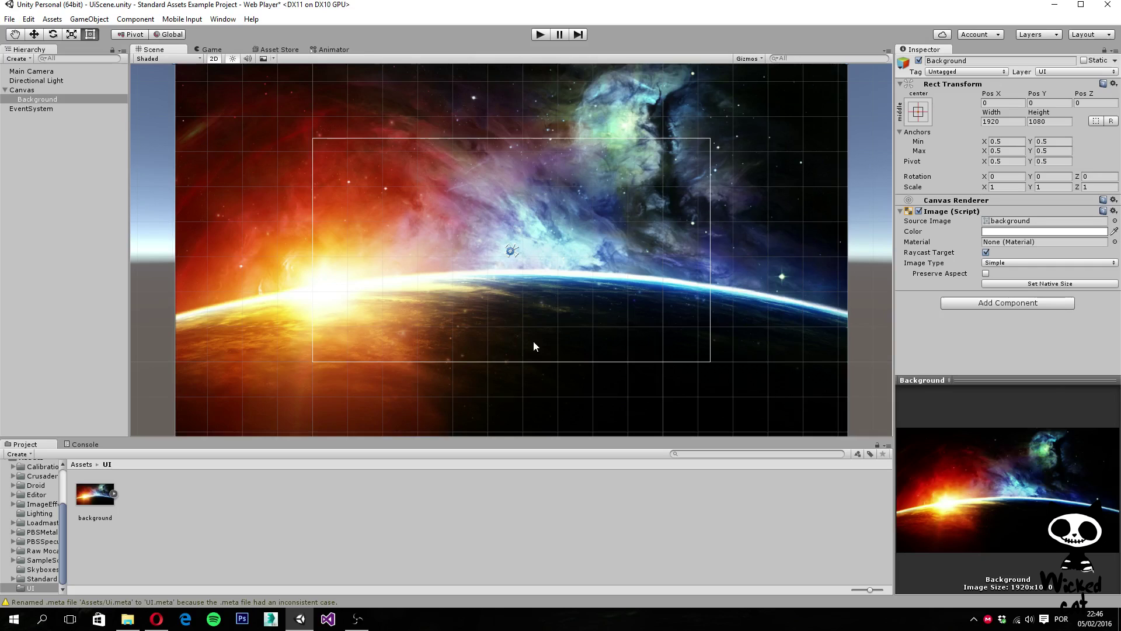
# - With the Canvas selected, preview the Game view at 5:4, 3:2 and 16:10 aspect ratios, then return it to 16:9
pyautogui.click(24, 89)
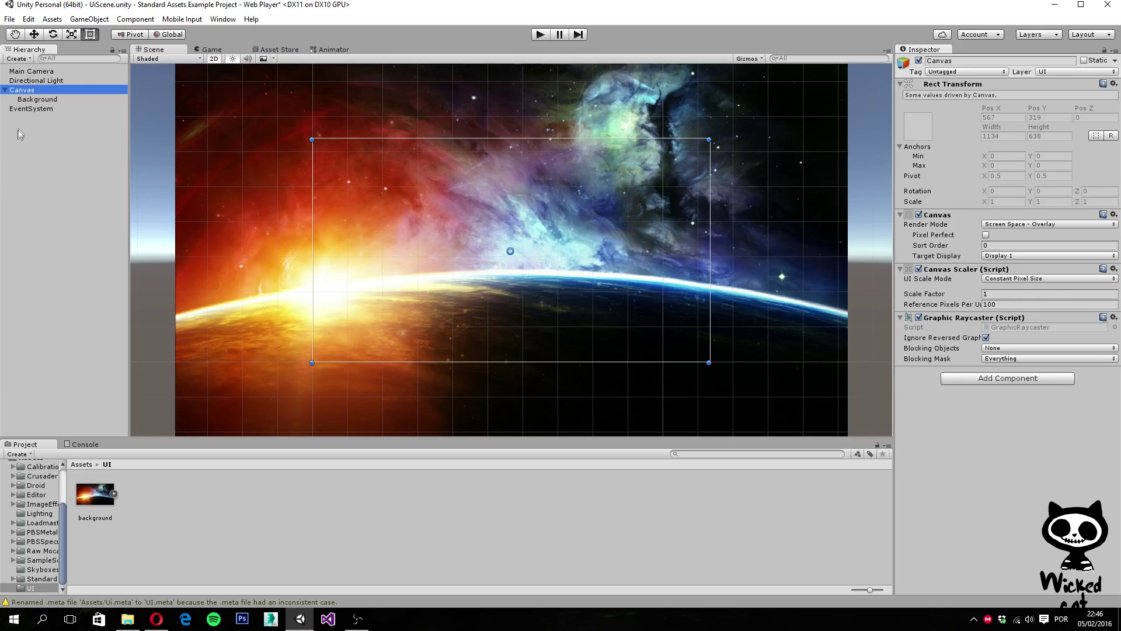
pyautogui.click(212, 51)
pyautogui.click(170, 59)
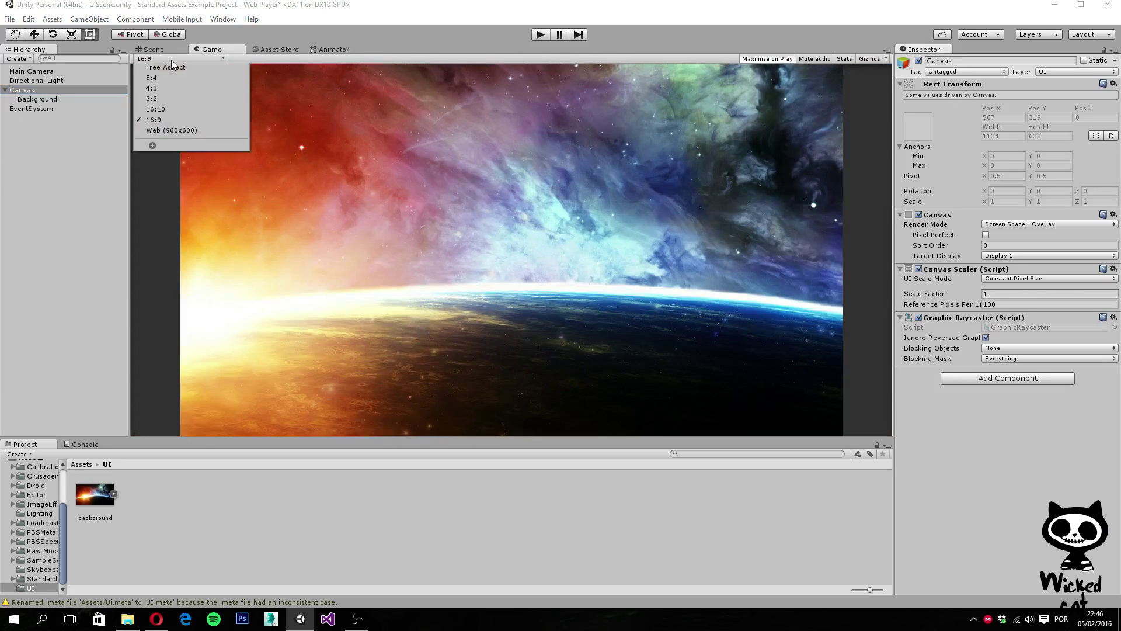
pyautogui.click(168, 78)
pyautogui.click(173, 60)
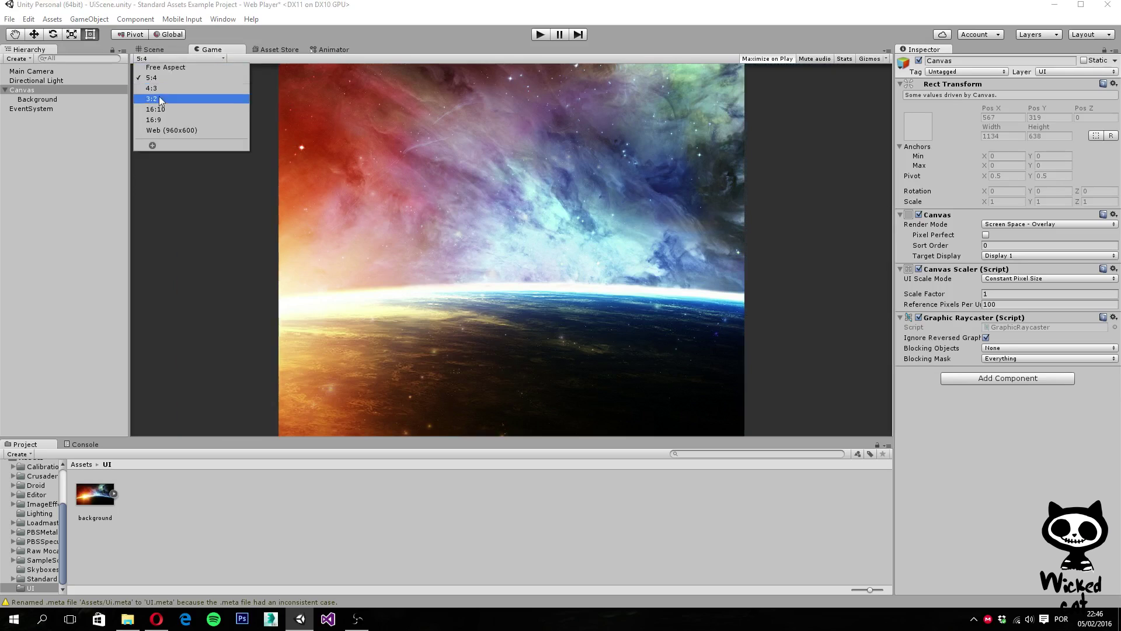
pyautogui.click(159, 97)
pyautogui.click(178, 59)
pyautogui.click(175, 109)
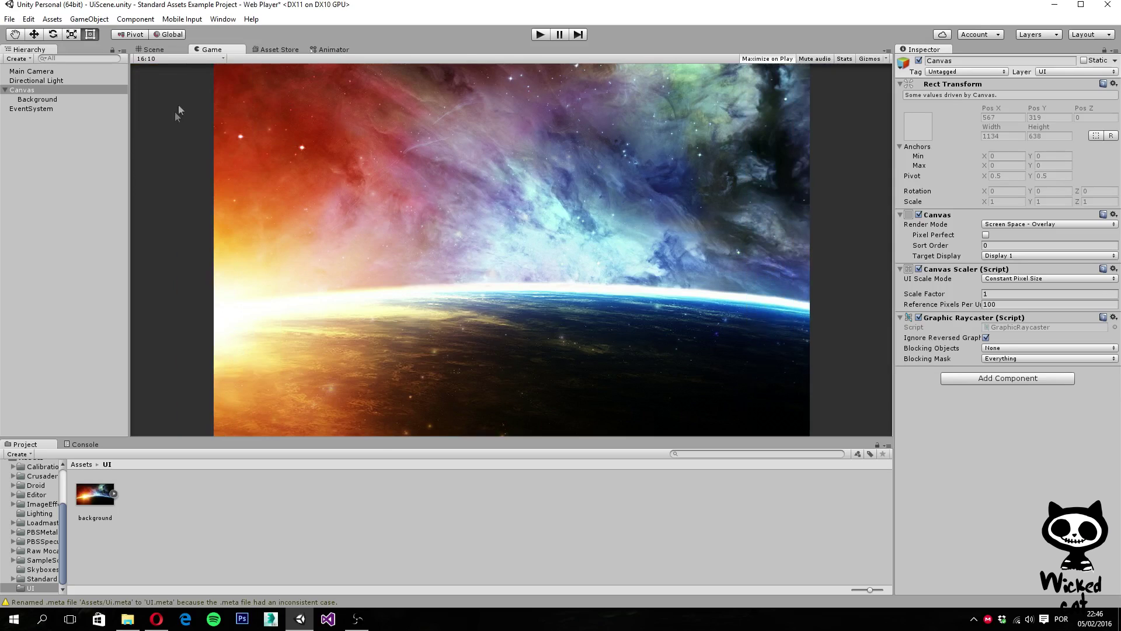
pyautogui.click(178, 59)
pyautogui.click(163, 122)
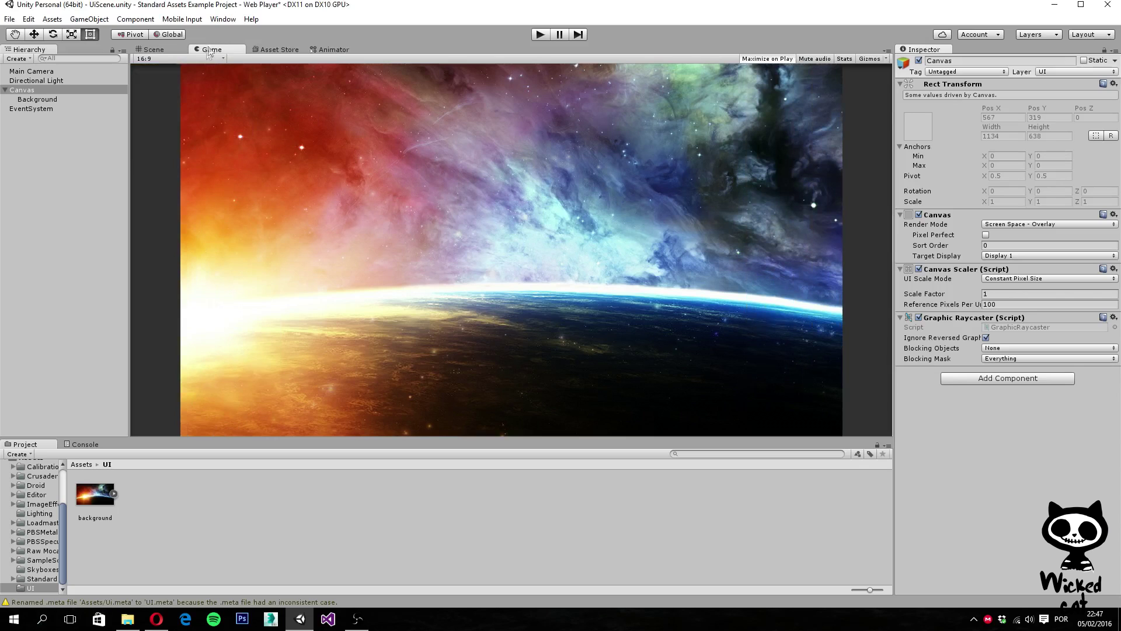
# - Examine the Canvas frame in the Scene view with a 3:2 game aspect ratio, then restore 16:9
pyautogui.click(191, 59)
pyautogui.click(161, 99)
pyautogui.click(153, 49)
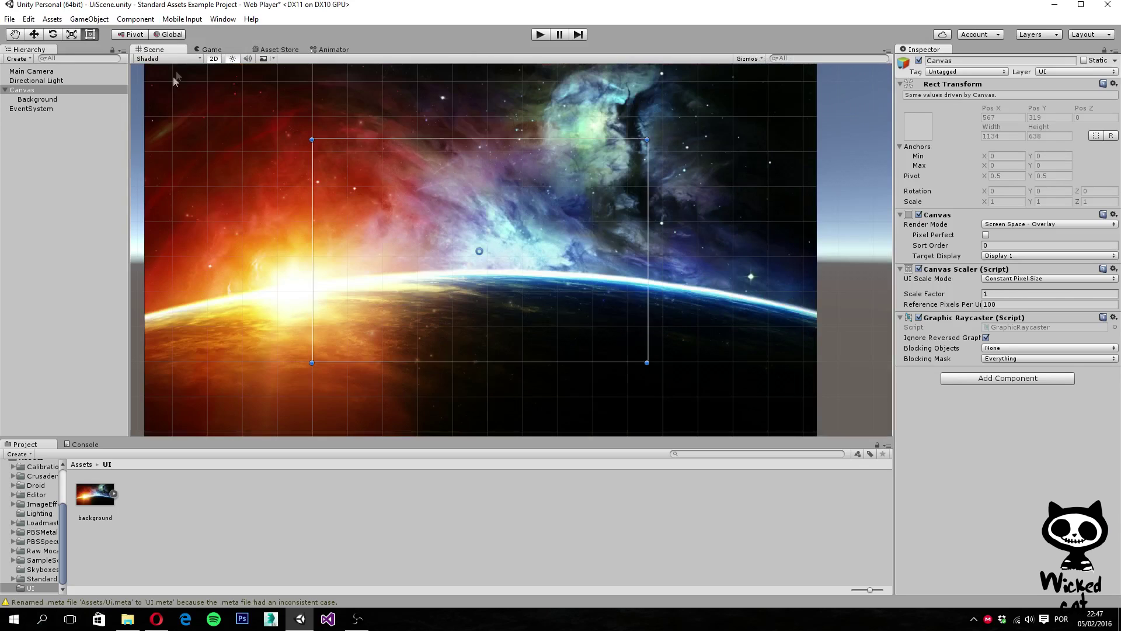
pyautogui.click(216, 49)
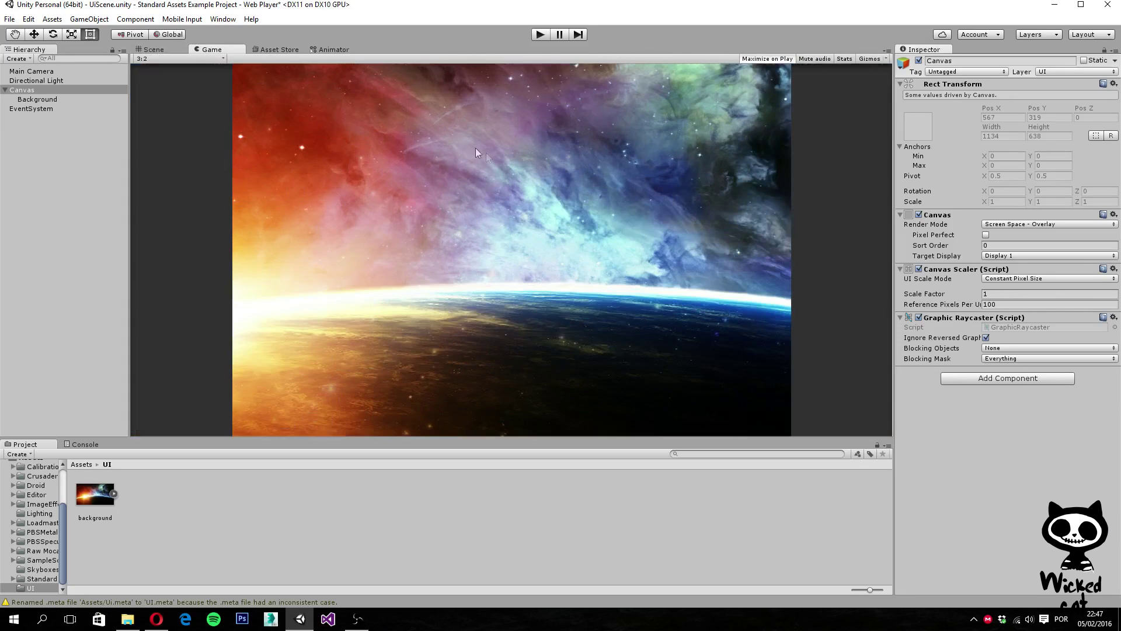
pyautogui.click(194, 57)
pyautogui.click(173, 119)
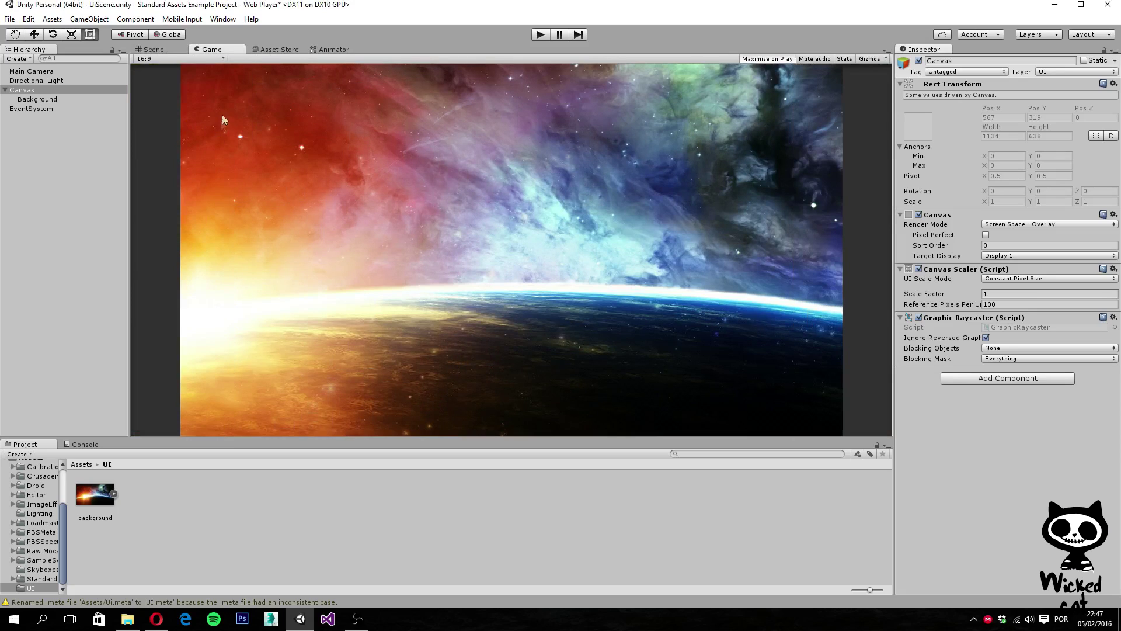
# - Set the Canvas Scaler's UI Scale Mode to Scale With Screen Size
pyautogui.click(26, 89)
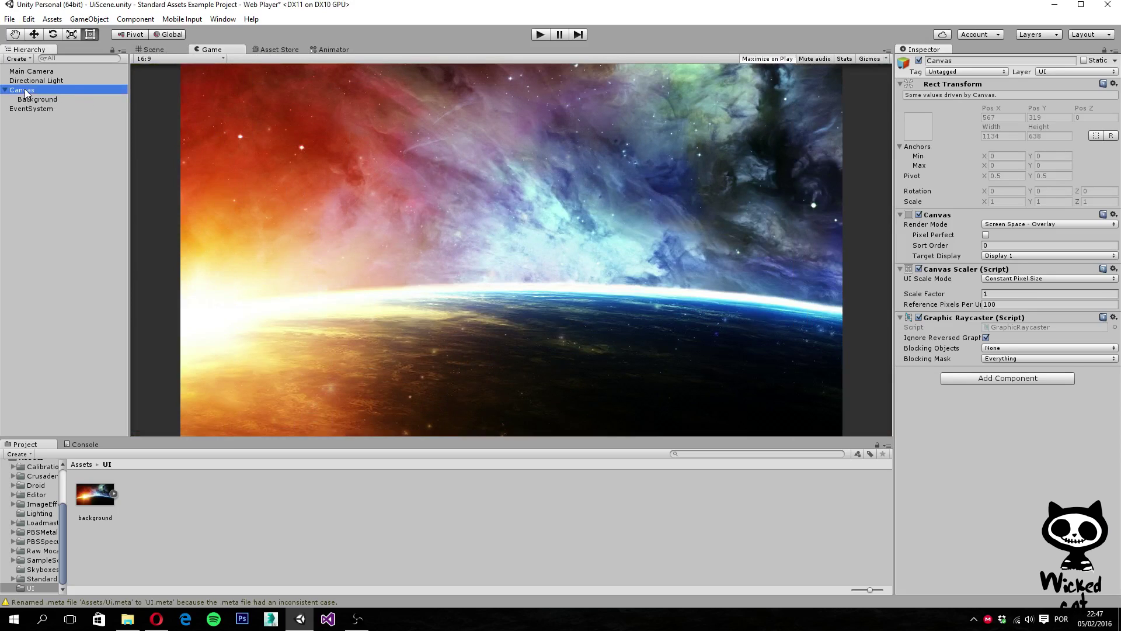
pyautogui.click(150, 49)
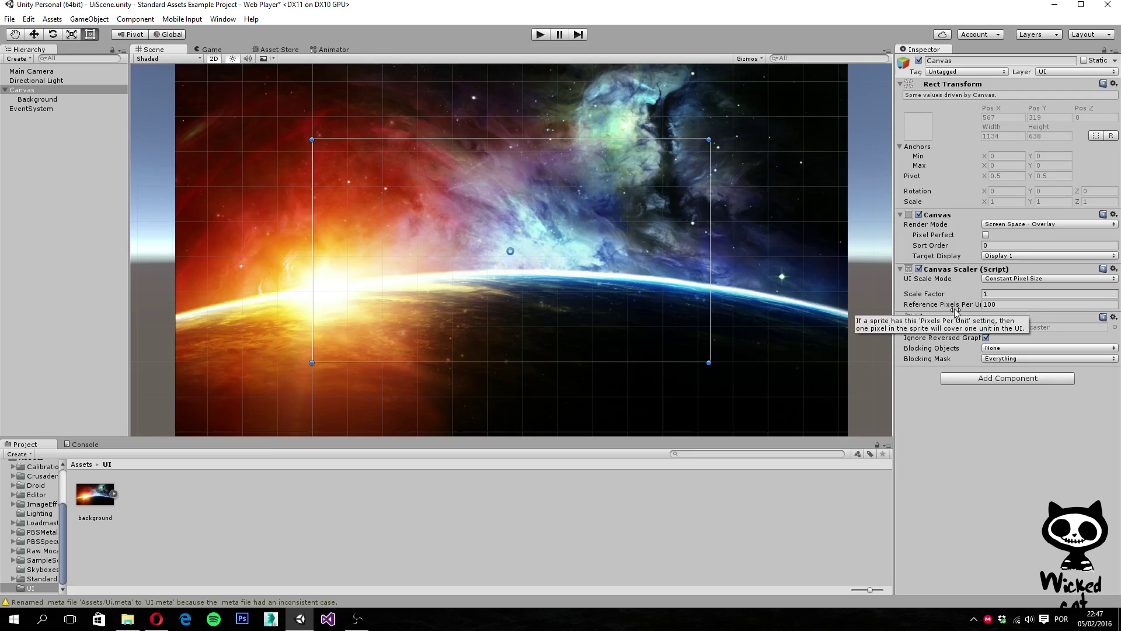
pyautogui.click(1031, 276)
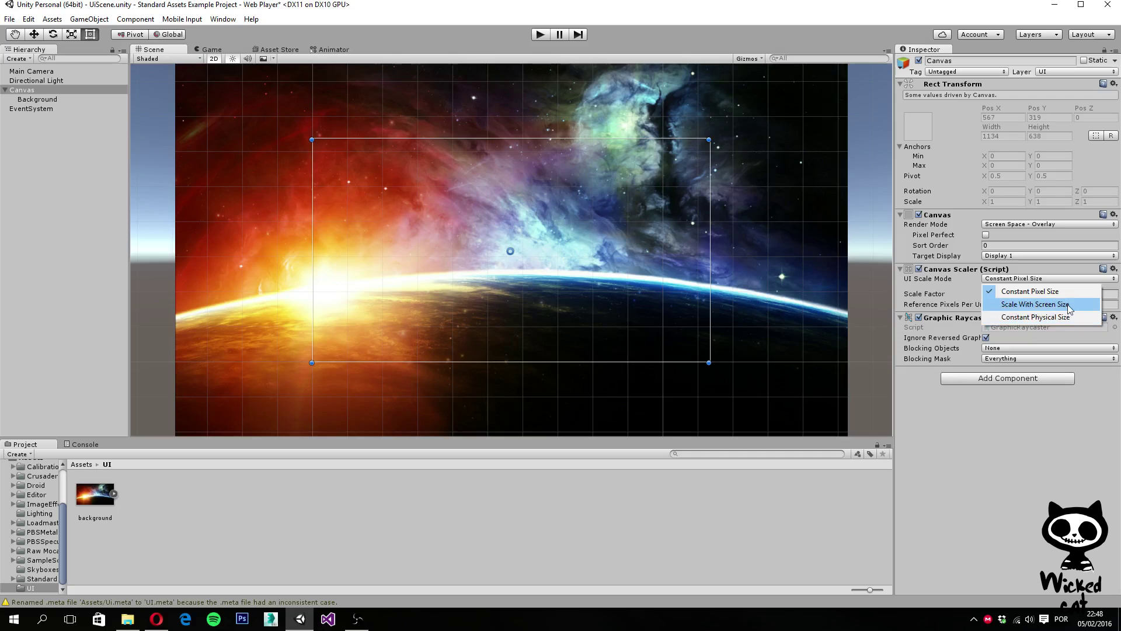
pyautogui.click(1004, 305)
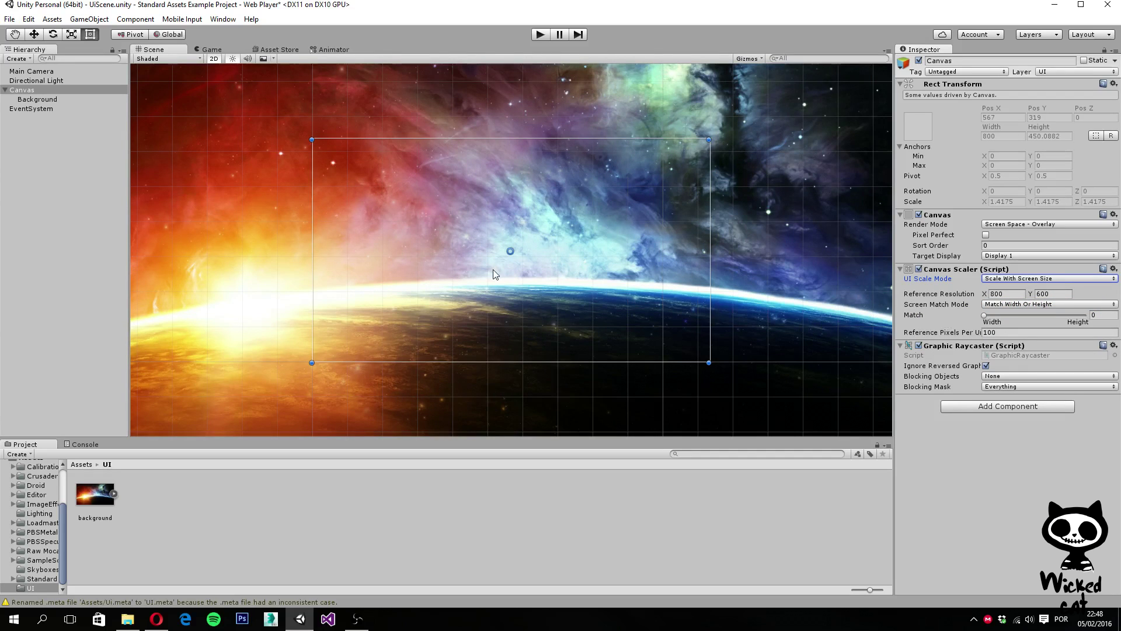
pyautogui.scroll(-5, 495, 268)
pyautogui.scroll(3, 495, 270)
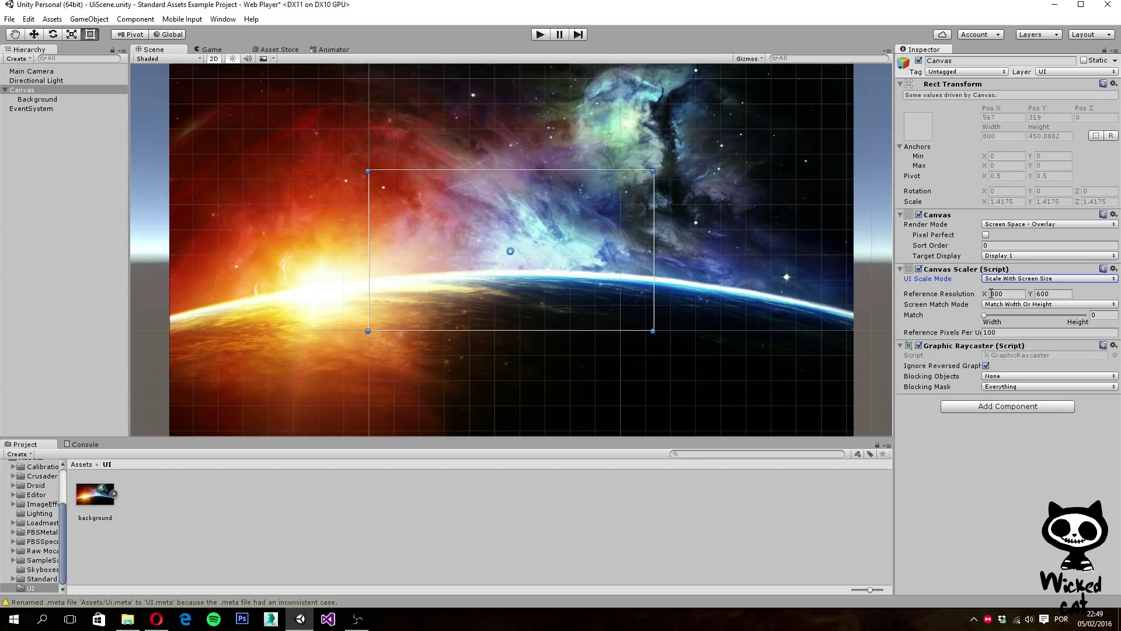
# - Compare the Canvas Scaler's reference resolution with the Background image's width and height
pyautogui.click(991, 293)
pyautogui.click(1057, 293)
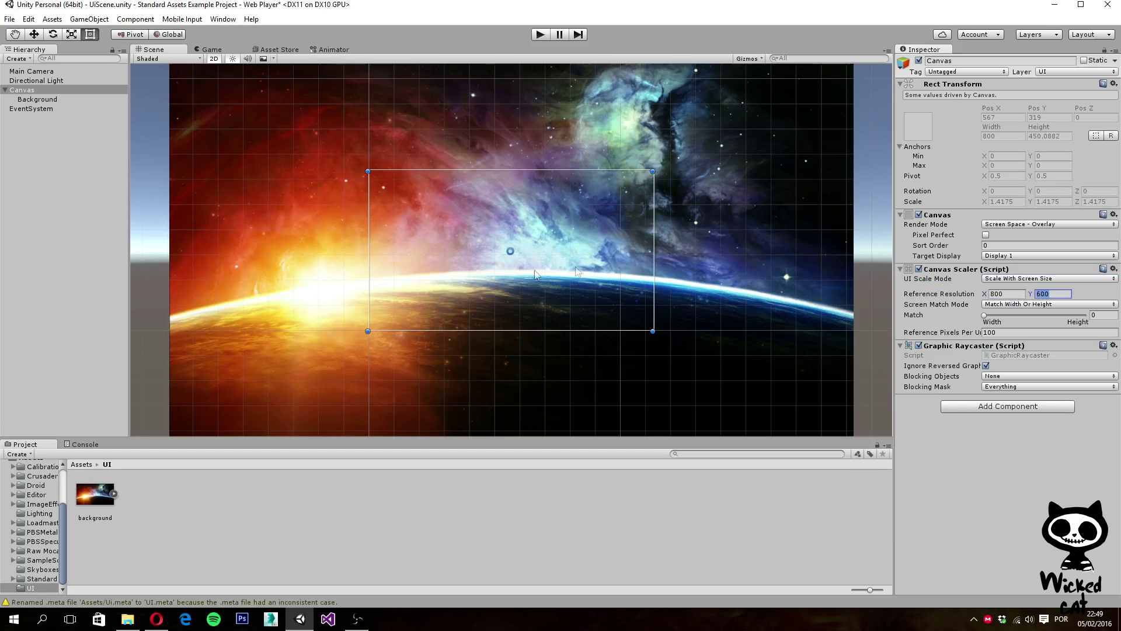
pyautogui.click(33, 100)
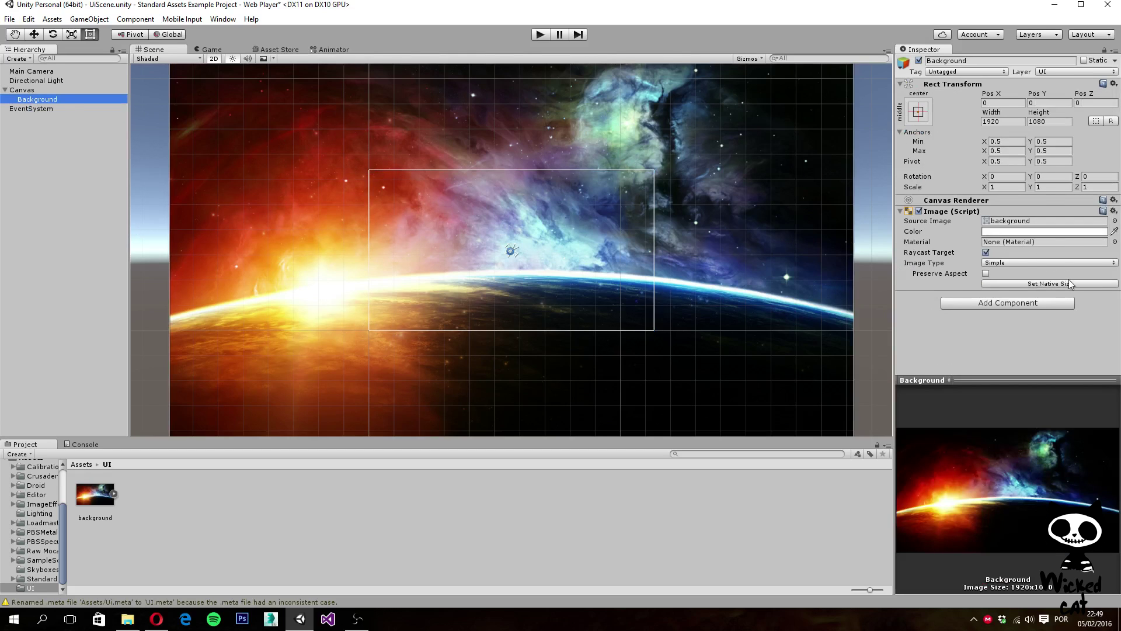
pyautogui.click(1004, 122)
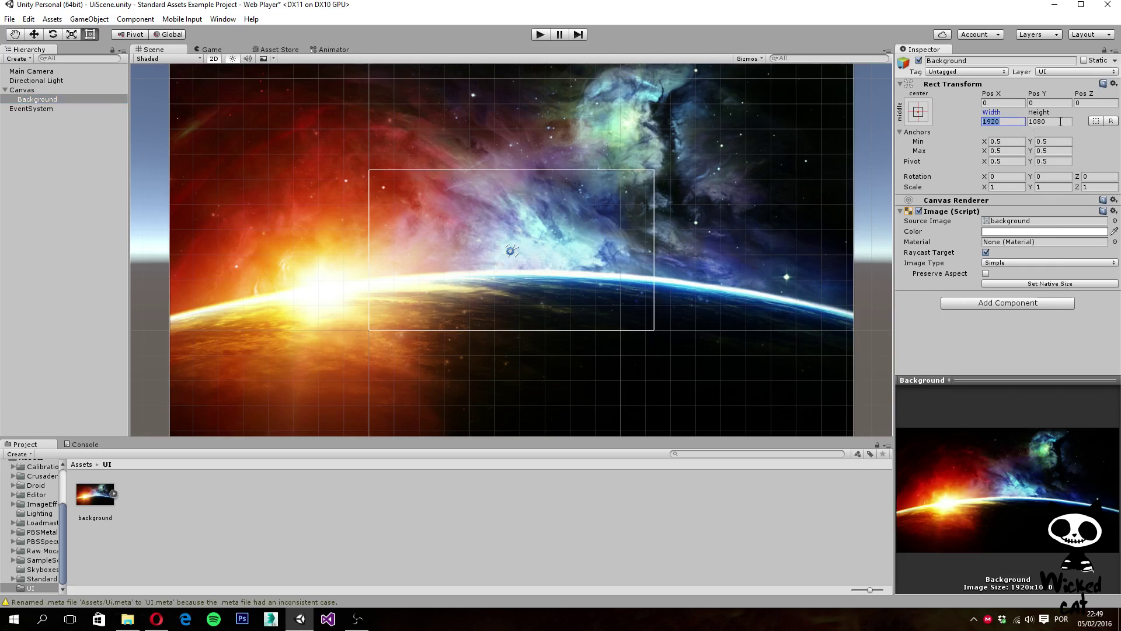
pyautogui.press('Tab')
pyautogui.click(1002, 122)
# - Set the Canvas Scaler's reference resolution to 1920 by 1080, matching the Background image's width and height
pyautogui.click(23, 92)
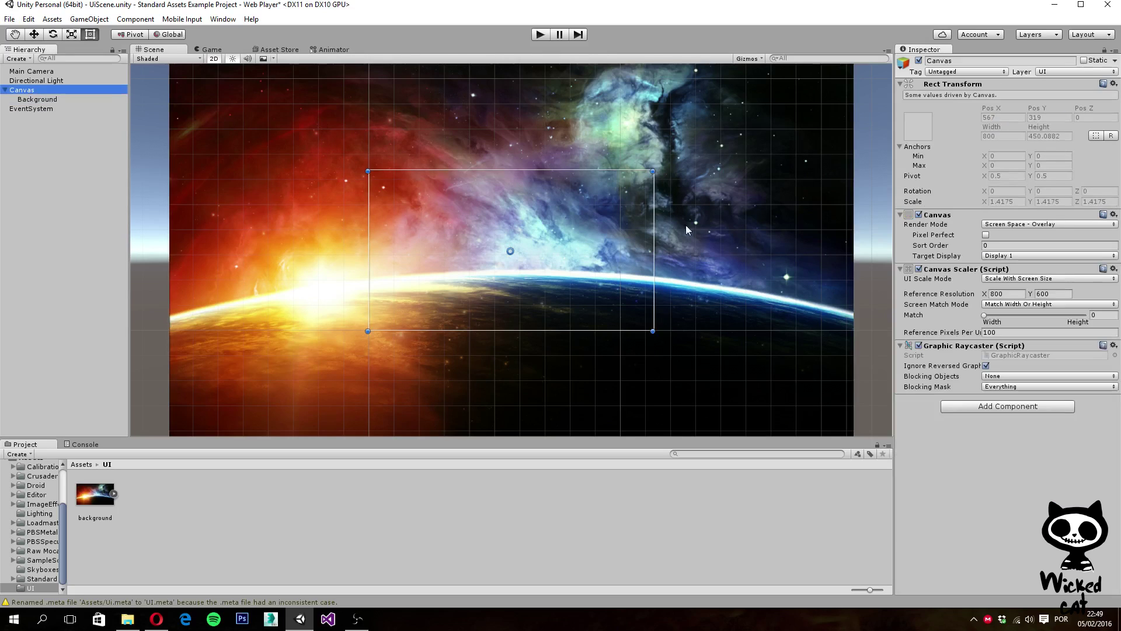
pyautogui.click(986, 294)
pyautogui.write('1920')
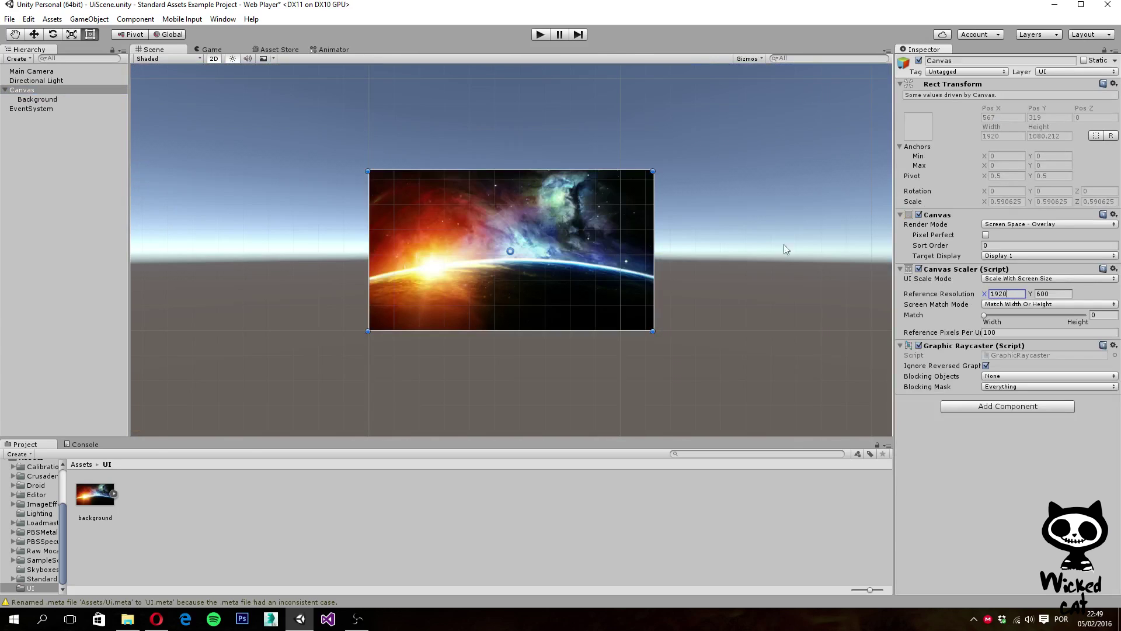
pyautogui.click(40, 100)
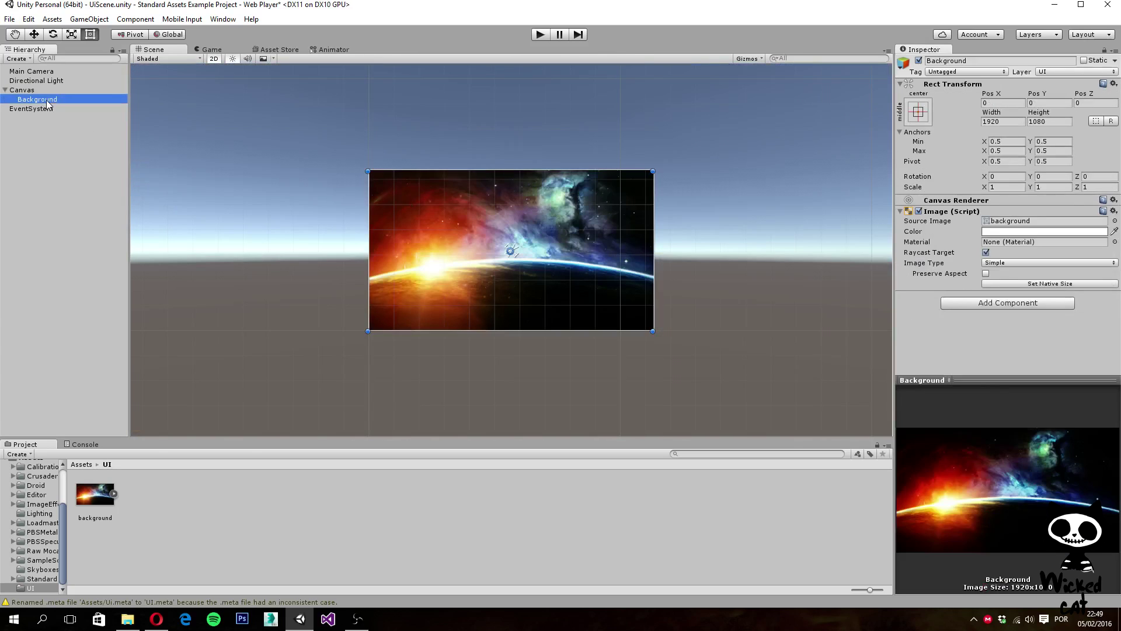
pyautogui.click(29, 91)
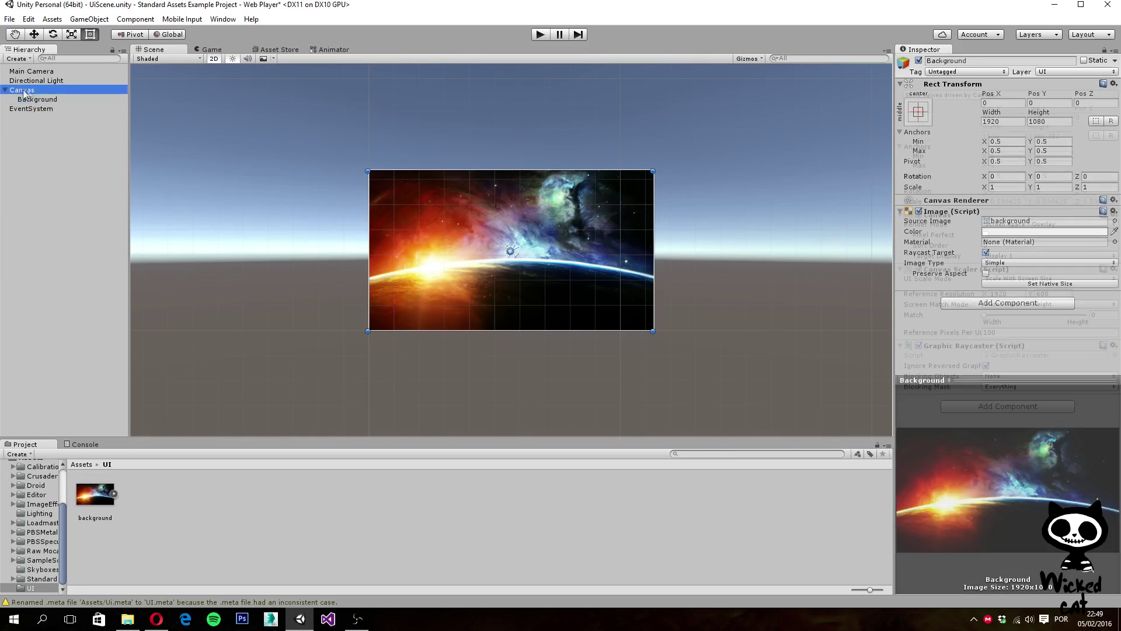
pyautogui.click(1053, 293)
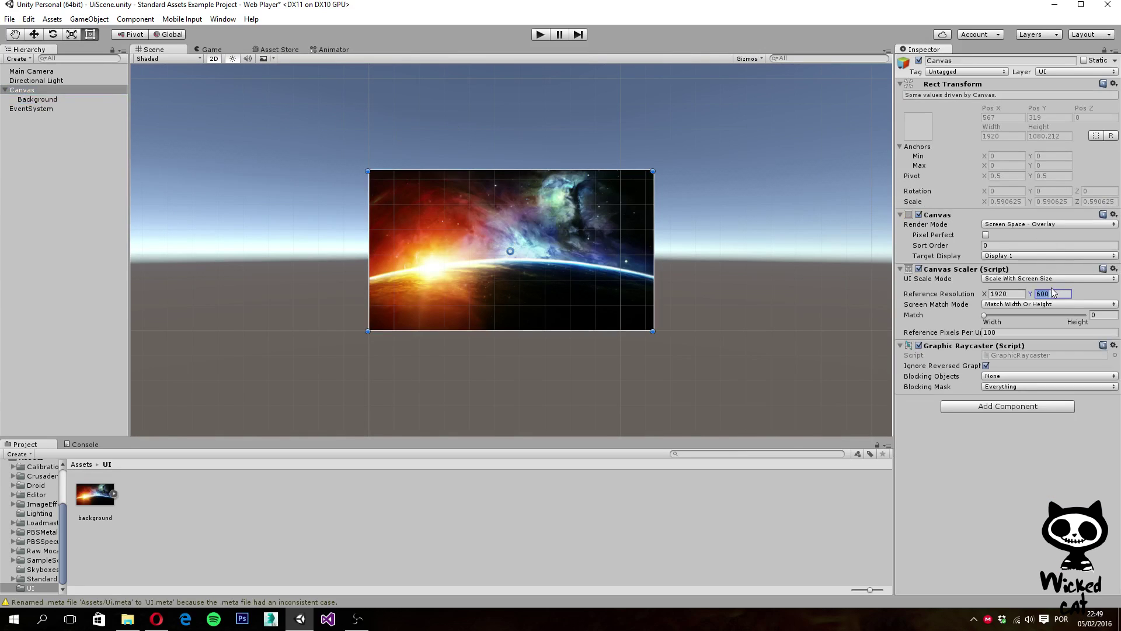
pyautogui.write('1080')
# - Set the Canvas Scaler's Match value to 1 so it fully matches height, and inspect the Canvas frame in the Scene view
pyautogui.moveTo(993, 316); pyautogui.dragTo(1101, 317)
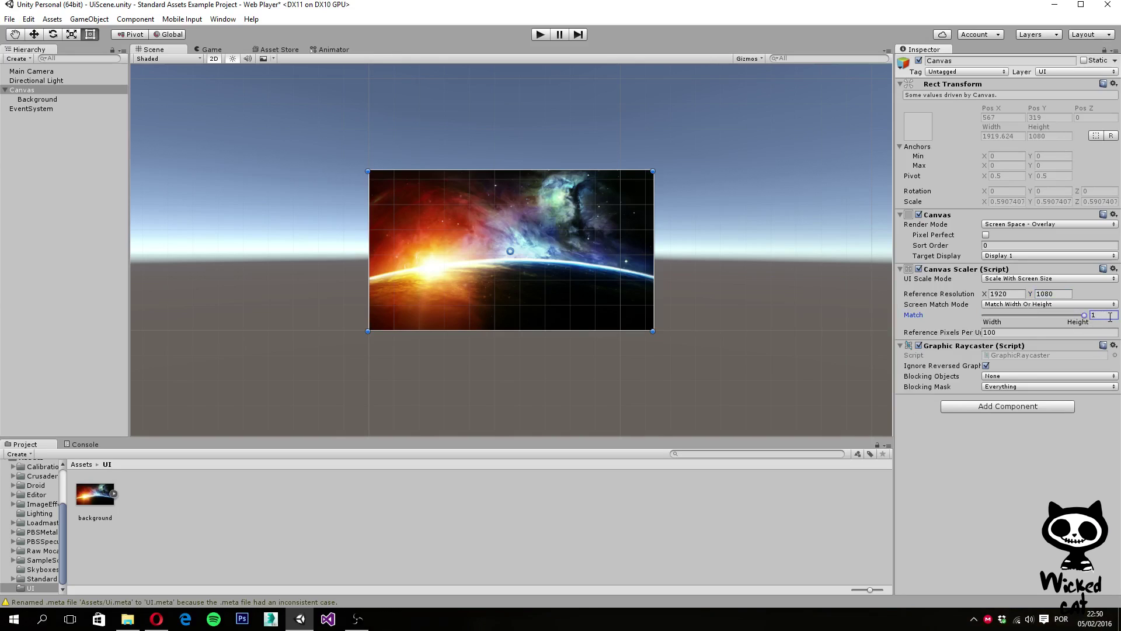
pyautogui.click(1111, 317)
pyautogui.scroll(4, 374, 345)
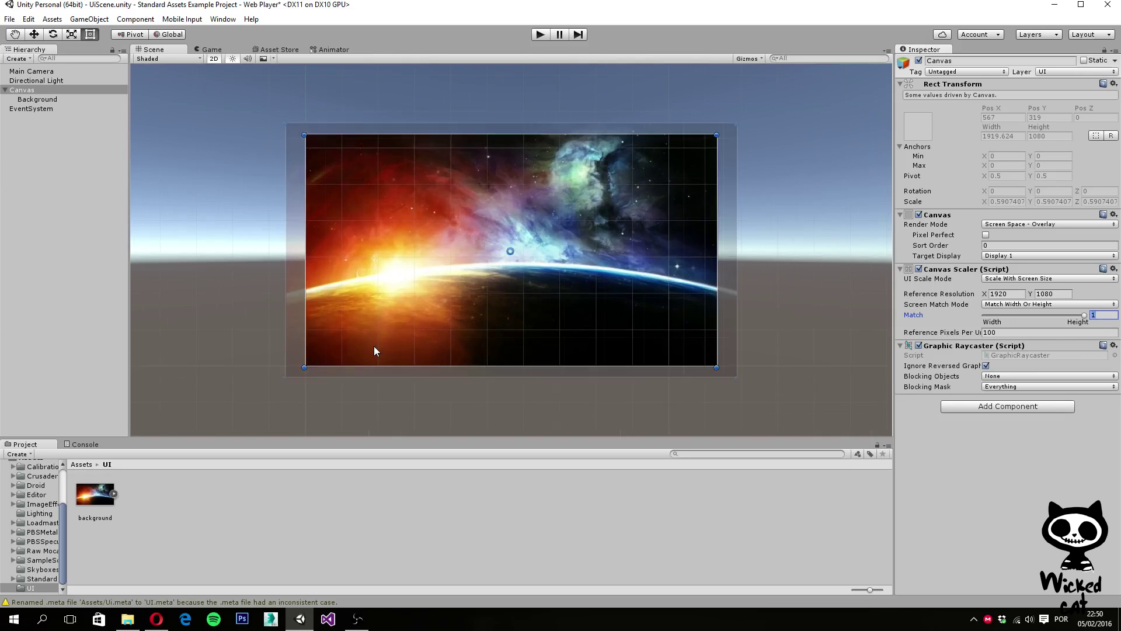
pyautogui.scroll(3, 373, 346)
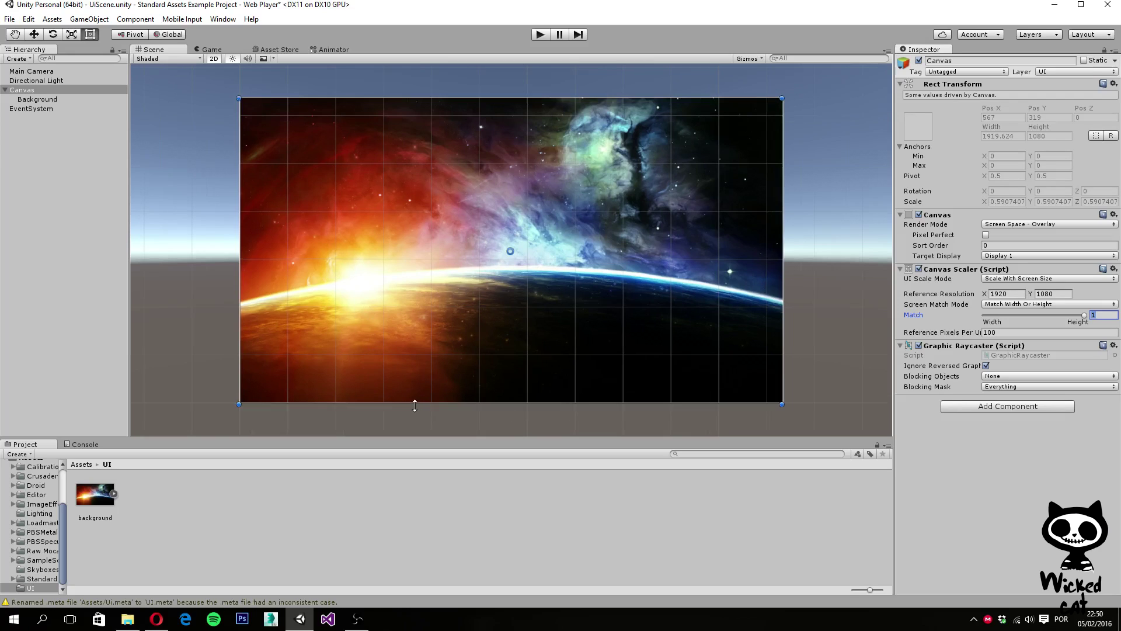
# - Preview the scaled background in the Game view at 16:10, 3:2 and 4:3 aspect ratios, then return it to 16:9
pyautogui.click(198, 50)
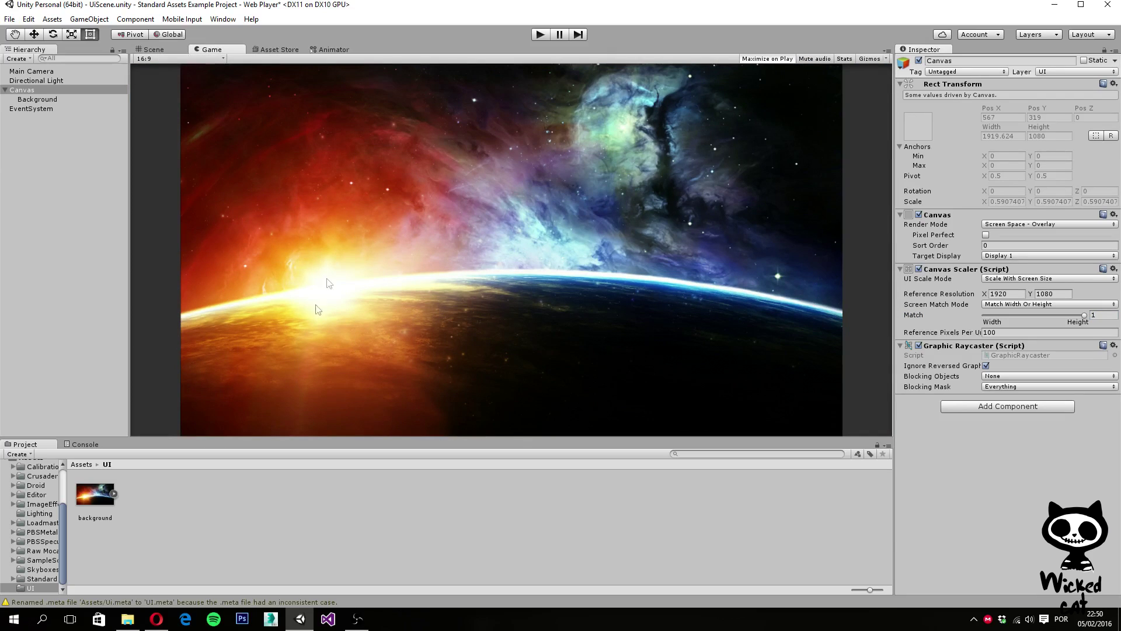
pyautogui.click(187, 59)
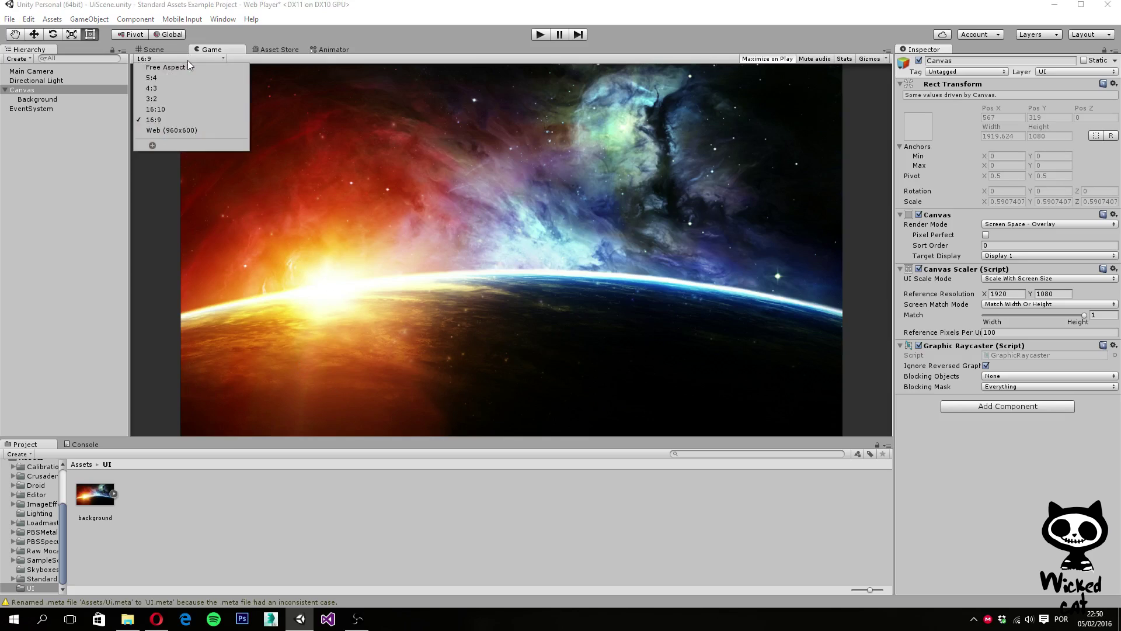
pyautogui.click(165, 111)
pyautogui.click(185, 59)
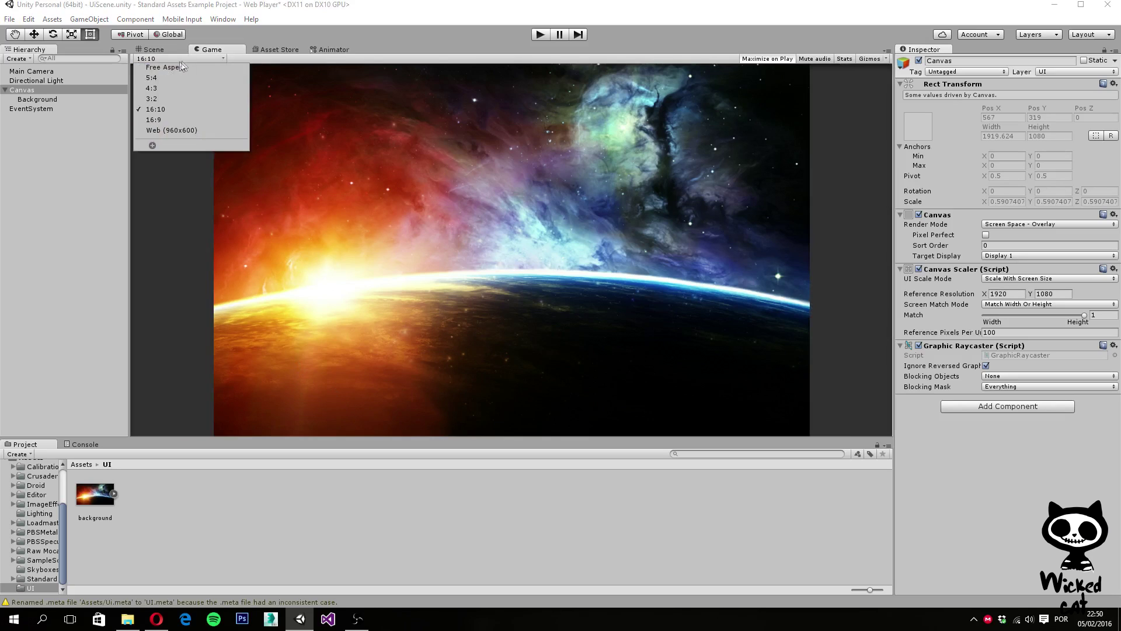
pyautogui.click(169, 100)
pyautogui.click(173, 59)
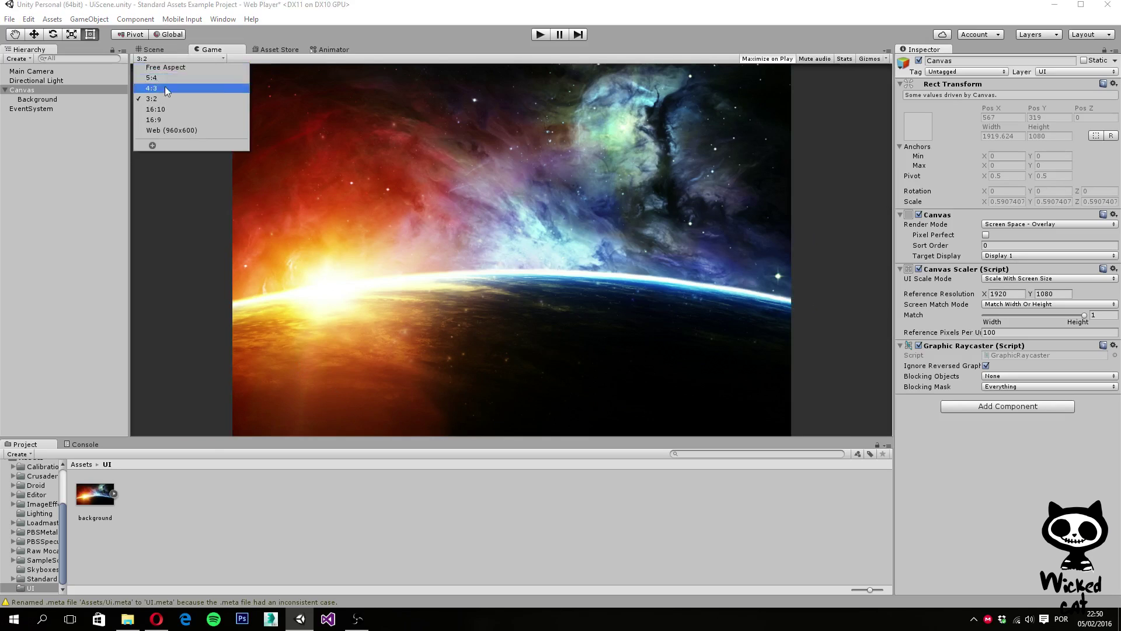
pyautogui.click(164, 88)
pyautogui.click(167, 58)
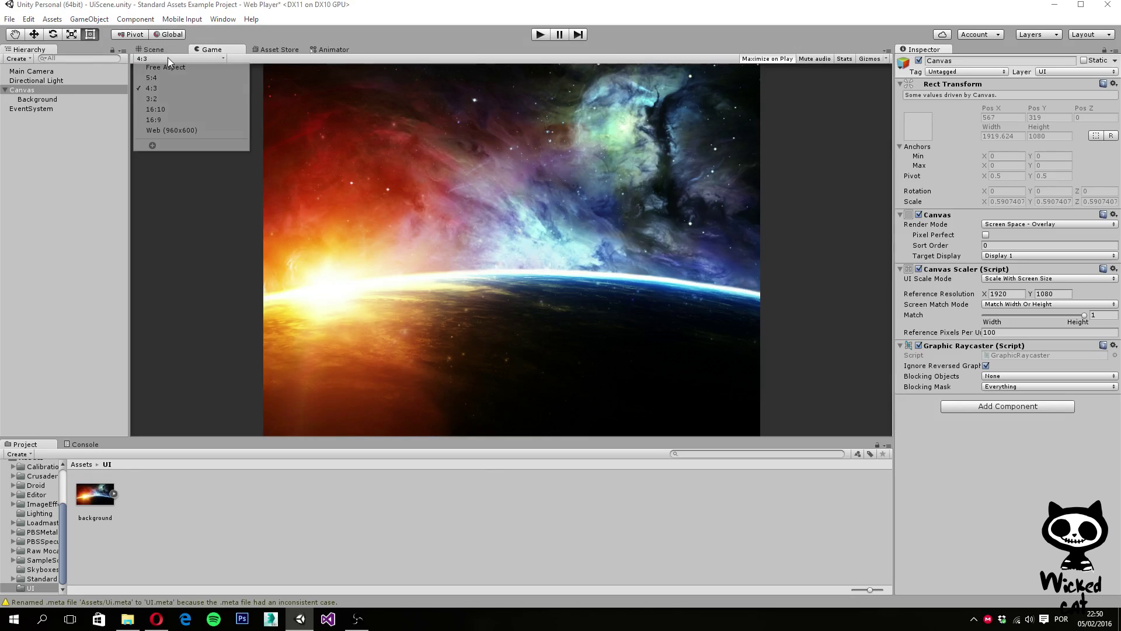
pyautogui.click(169, 119)
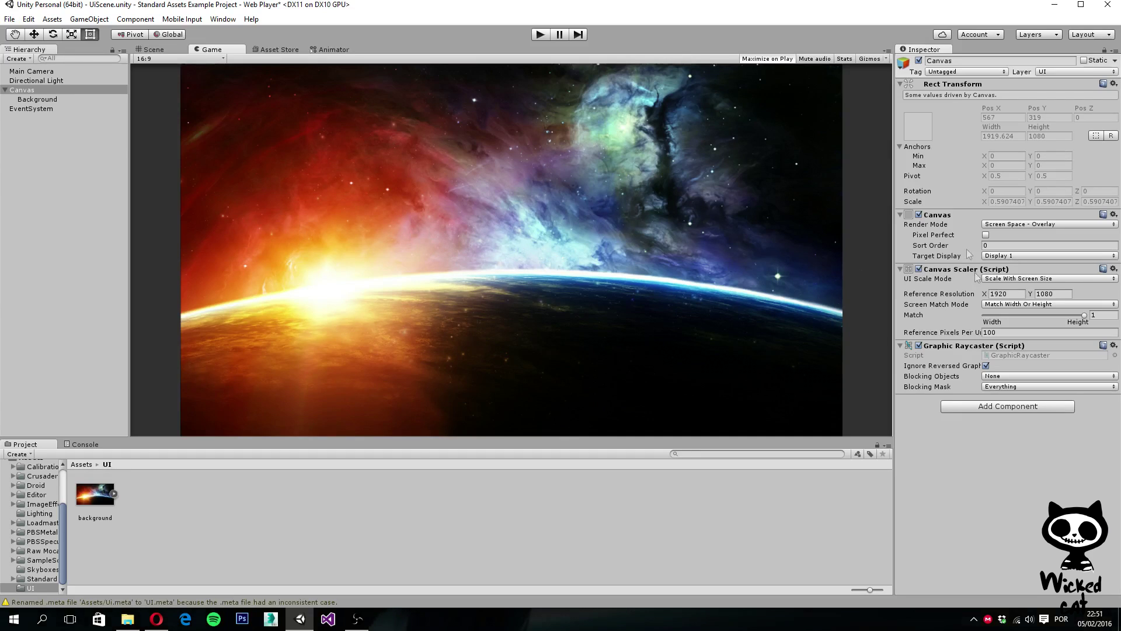
pyautogui.click(24, 100)
pyautogui.click(23, 90)
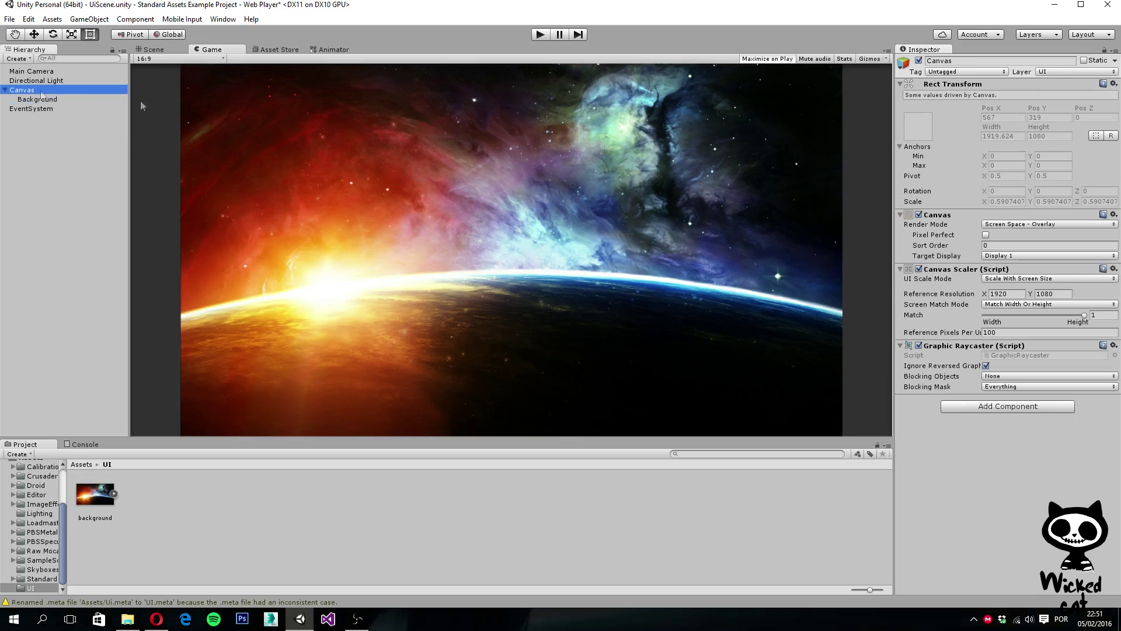